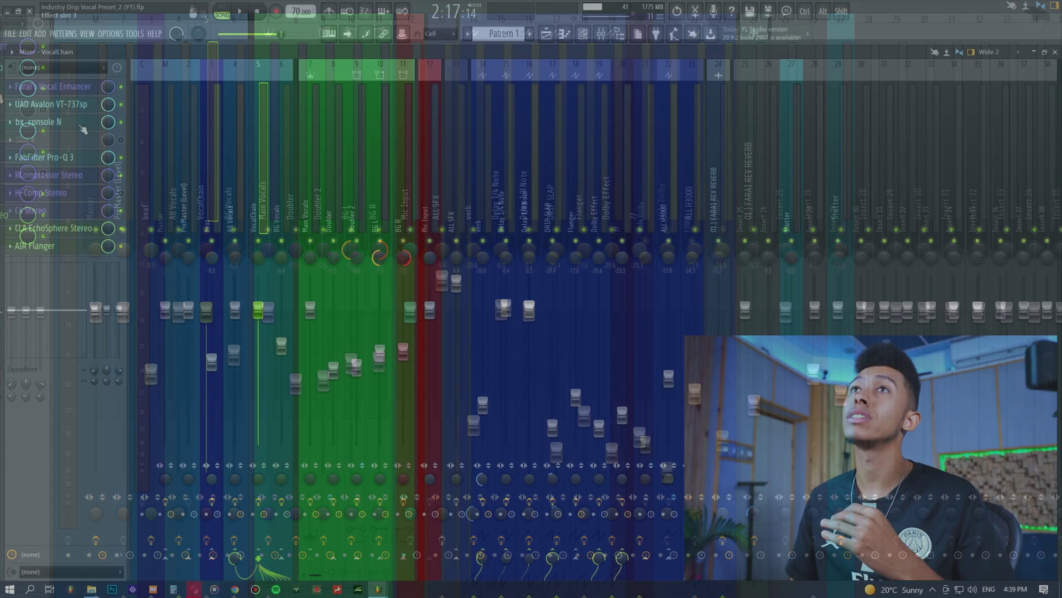
Step: Load the bx_console SSL 4000 G plugin into the empty fourth effect slot of the VocalChain track
{"action": "key", "text": "Escape"}
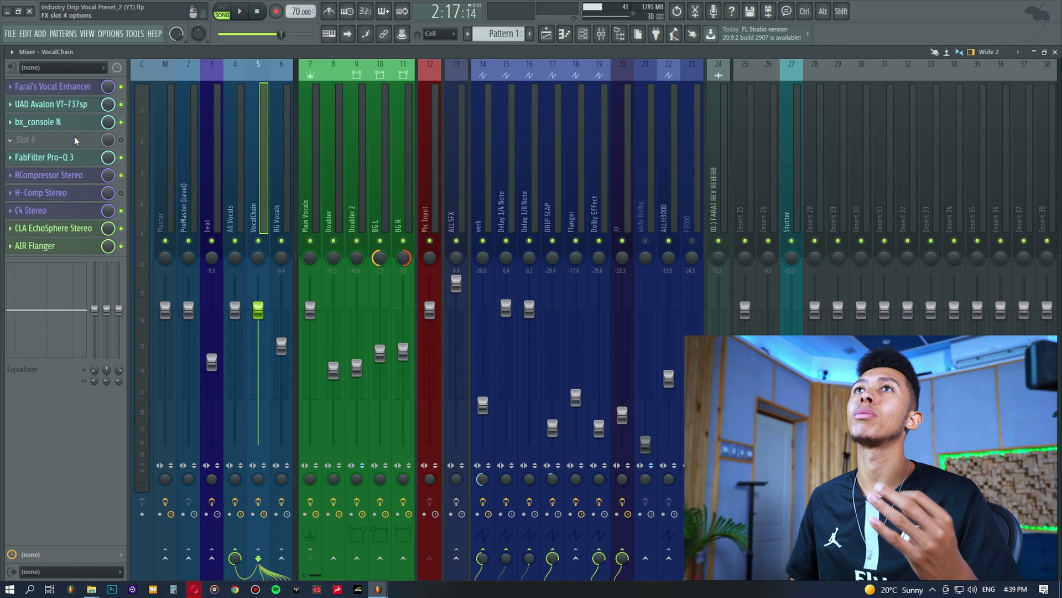
{"action": "left_click", "coordinate": [76, 141]}
{"action": "mouse_move", "coordinate": [190, 396]}
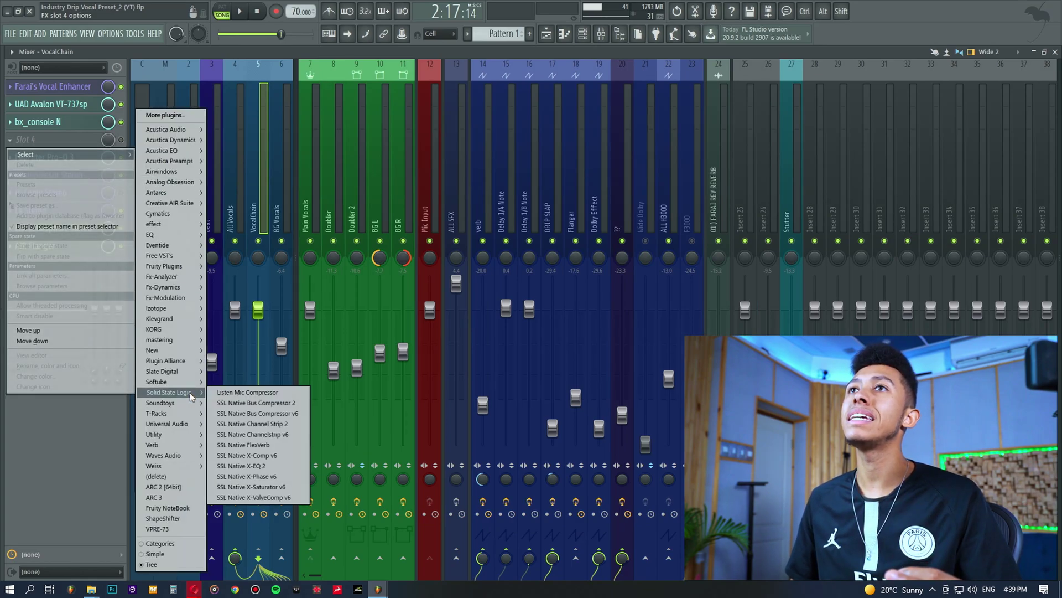
{"action": "mouse_move", "coordinate": [179, 361]}
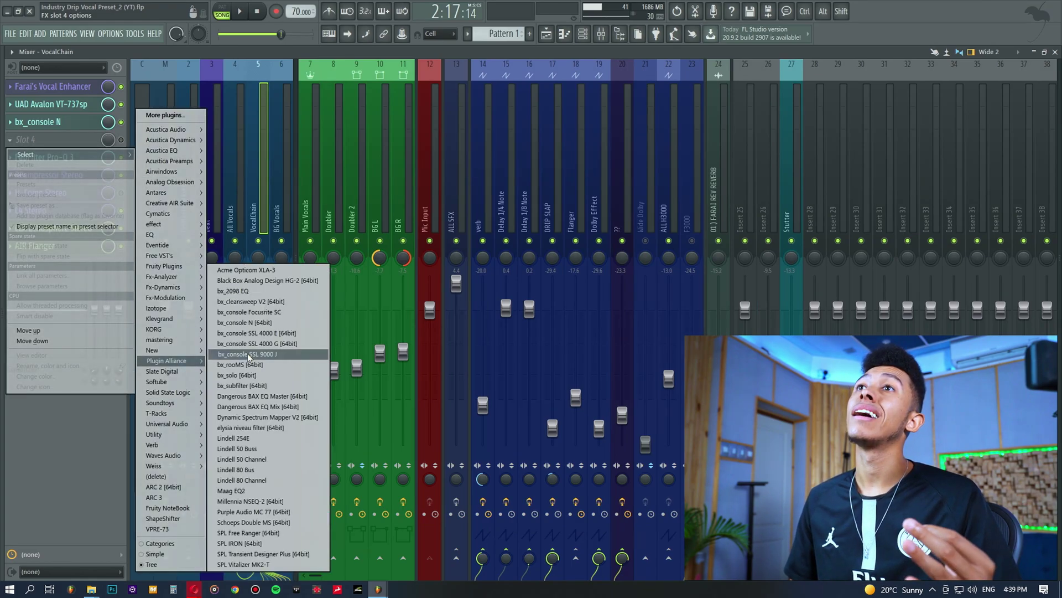
{"action": "left_click", "coordinate": [256, 344]}
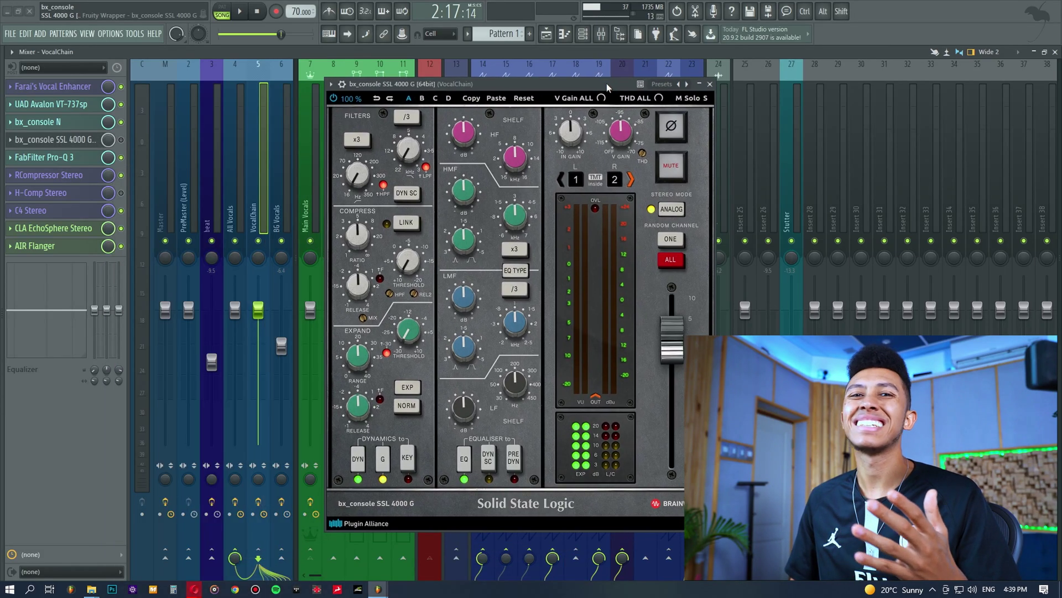
Step: Set the bx_console SSL 4000 G's TMT stereo channel pair to 7 and 8 and reposition the plugin window
{"action": "left_click_drag", "start_coordinate": [607, 83], "coordinate": [605, 98]}
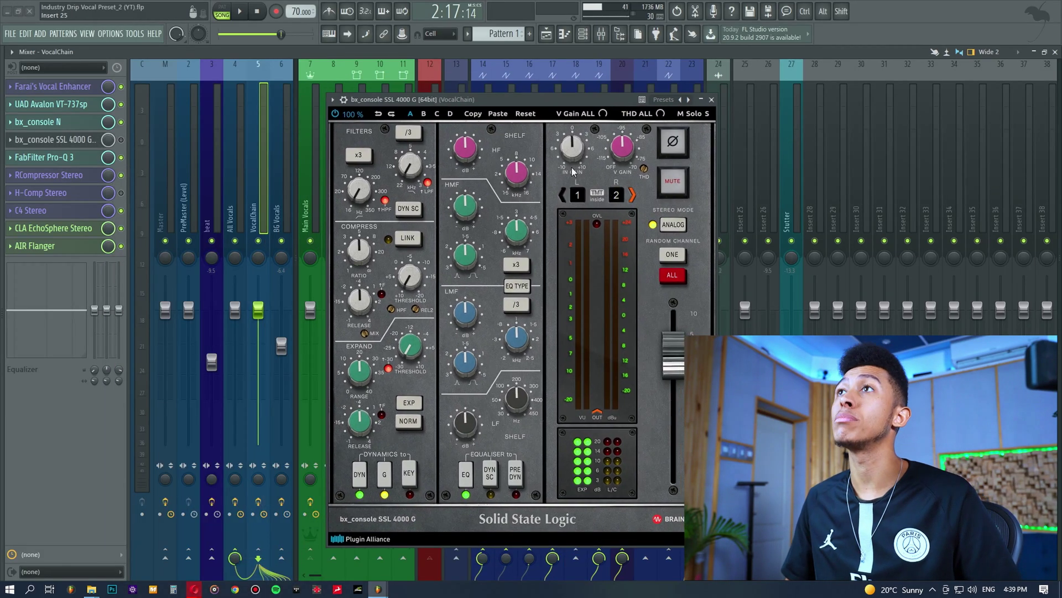
{"action": "left_click", "coordinate": [634, 198]}
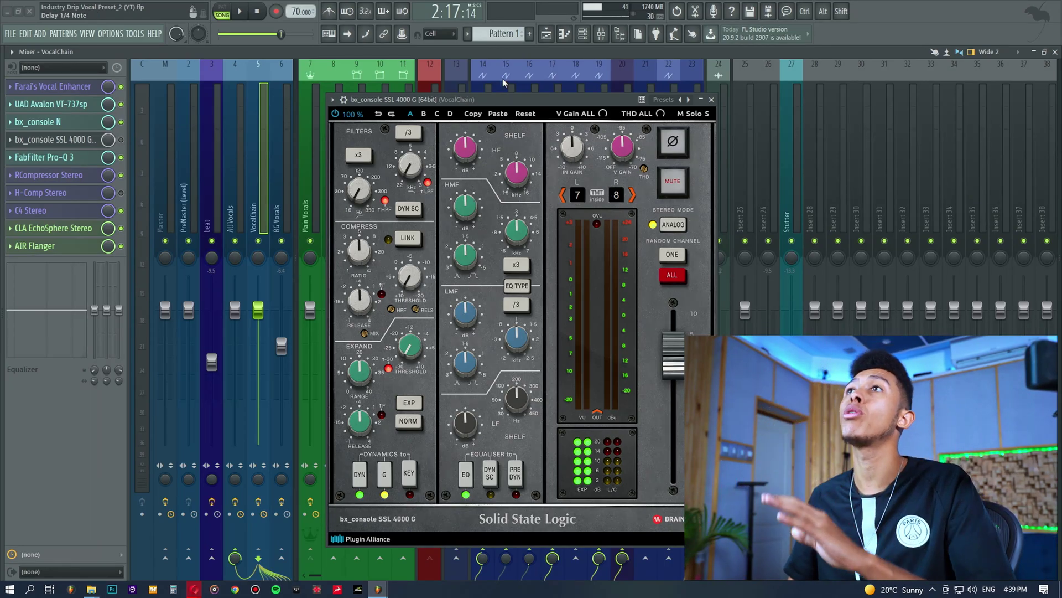
{"action": "left_click_drag", "start_coordinate": [500, 99], "coordinate": [527, 79]}
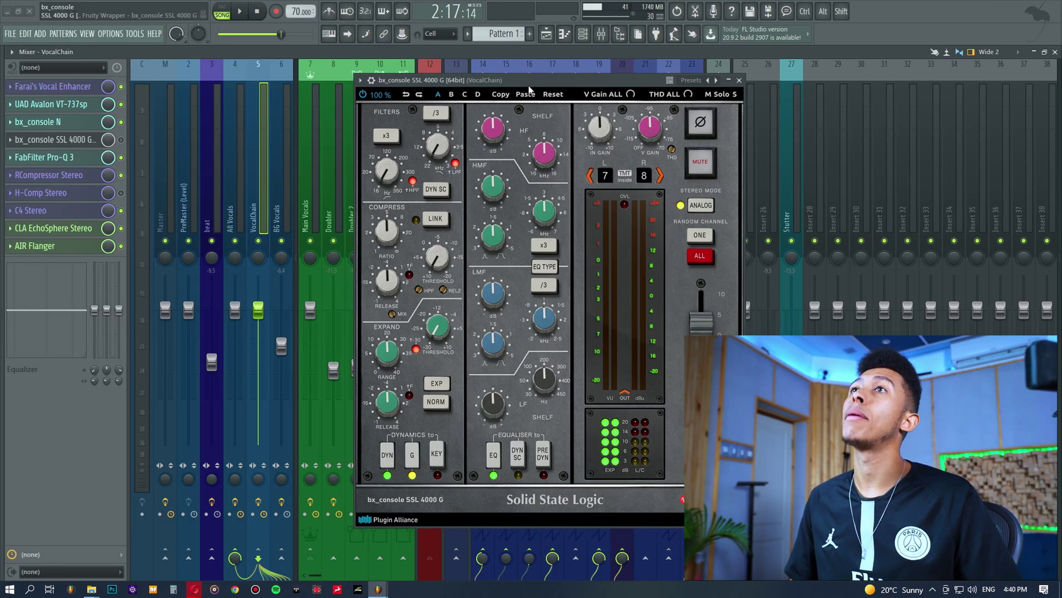
{"action": "left_click_drag", "start_coordinate": [528, 81], "coordinate": [508, 68]}
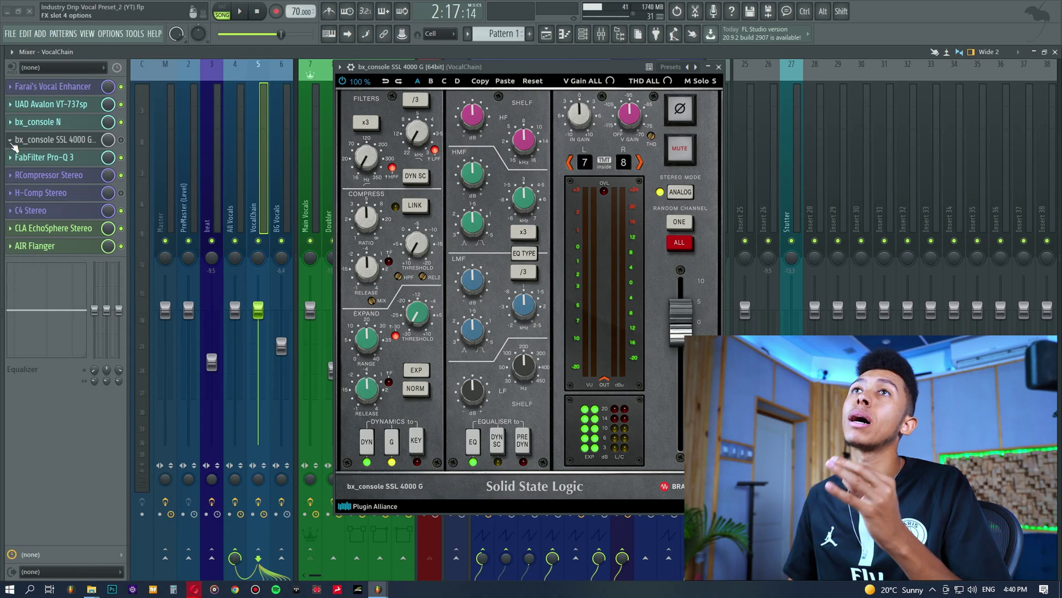
Step: Replace the bx_console SSL 4000 G in slot 4 with SSL Native Channelstrip v6 and reposition its window
{"action": "left_click", "coordinate": [11, 141]}
{"action": "mouse_move", "coordinate": [83, 154]}
{"action": "mouse_move", "coordinate": [167, 390]}
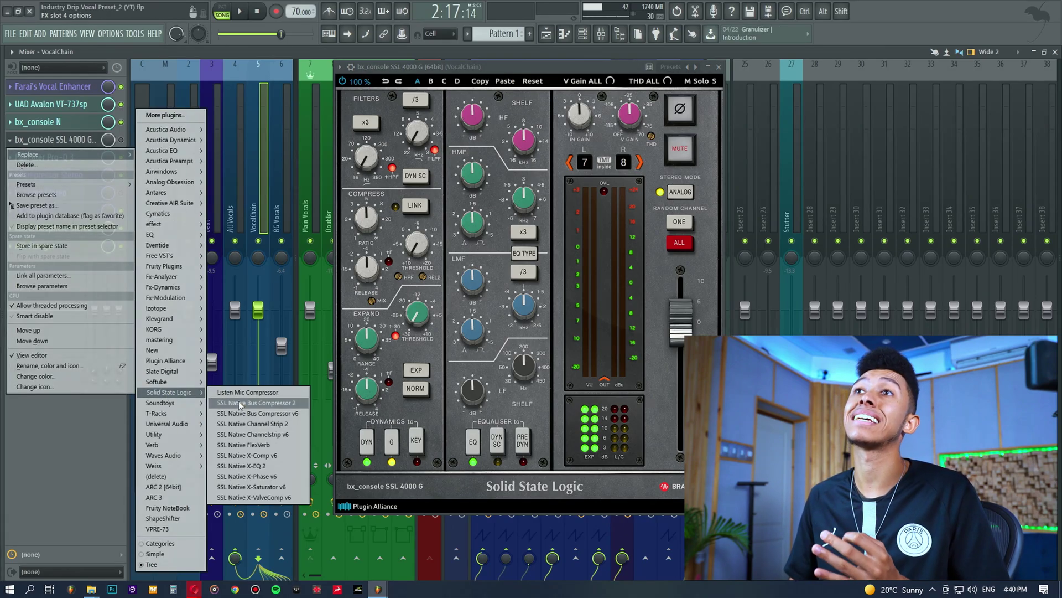
{"action": "left_click", "coordinate": [267, 431]}
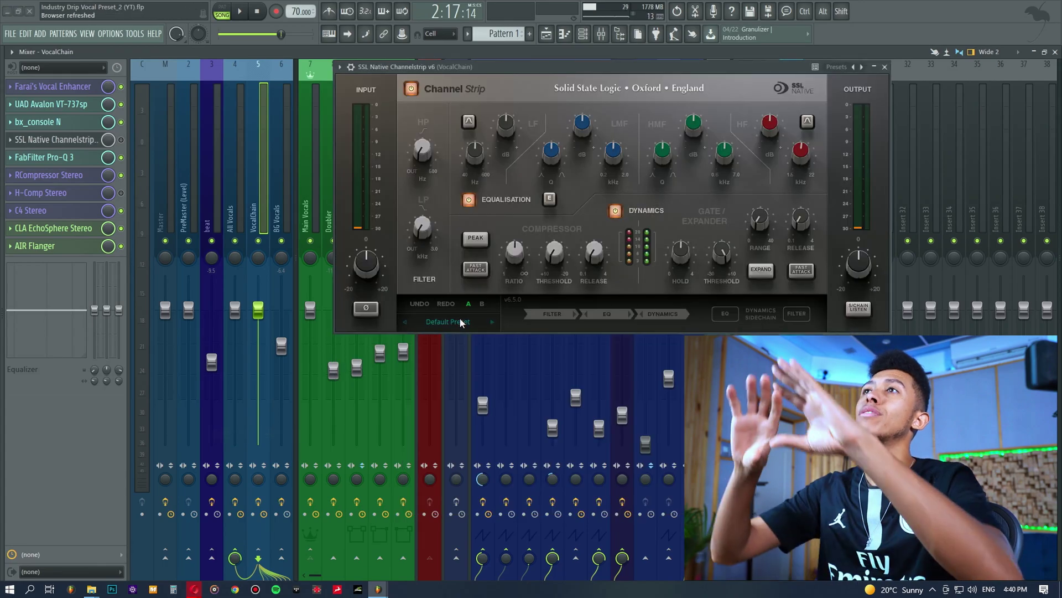
{"action": "left_click_drag", "start_coordinate": [517, 82], "coordinate": [485, 151]}
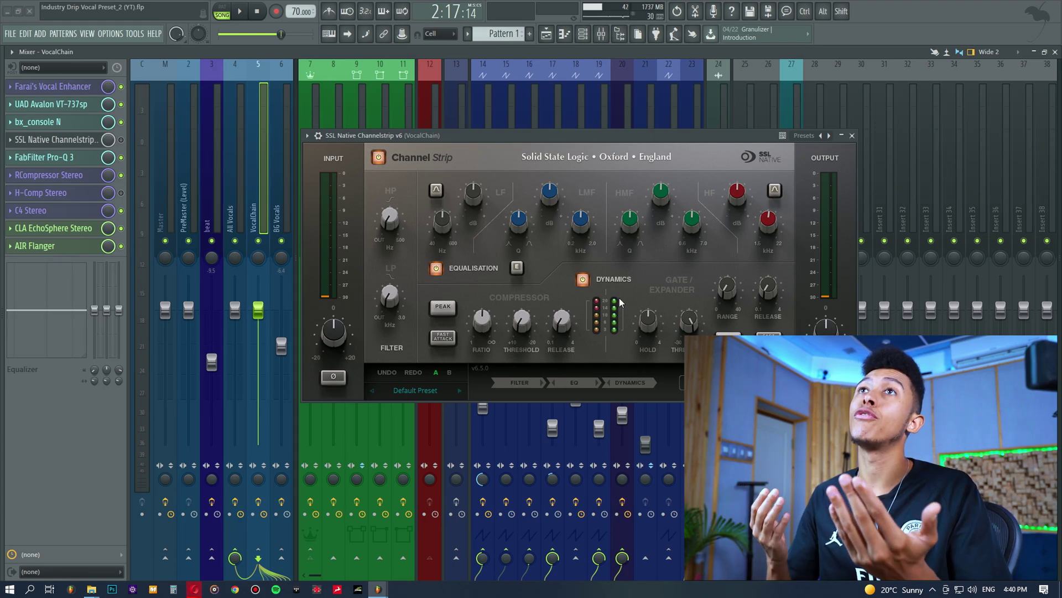
Step: Load Airwindows BussColors4 into slot 6 of Main Vocals, with Tube color, input trim about 3.47 dB and output trim about -1.41 dB
{"action": "left_click", "coordinate": [55, 123]}
{"action": "left_click", "coordinate": [54, 124]}
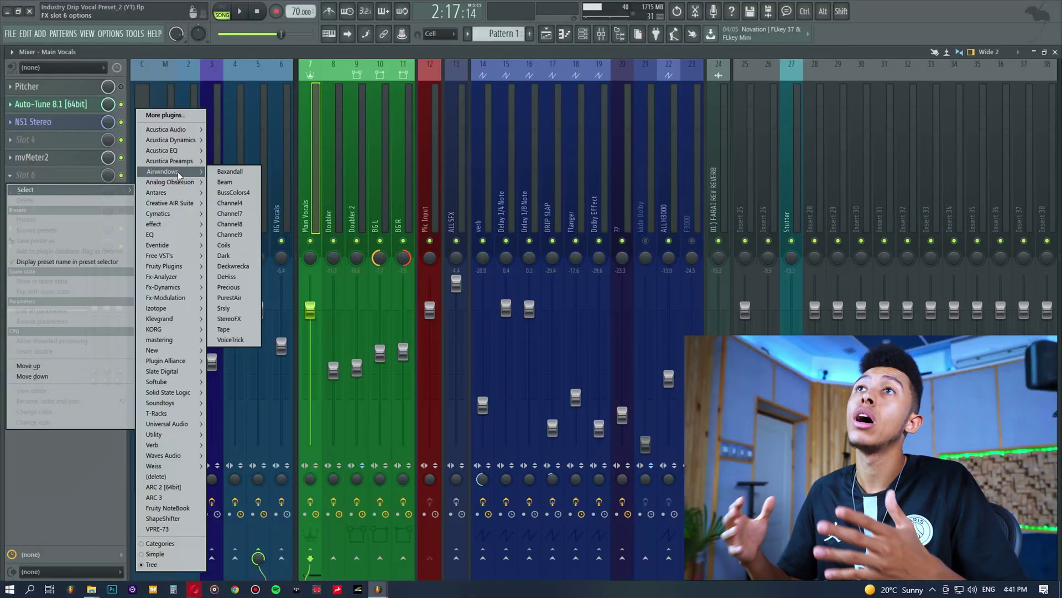
{"action": "left_click", "coordinate": [237, 193]}
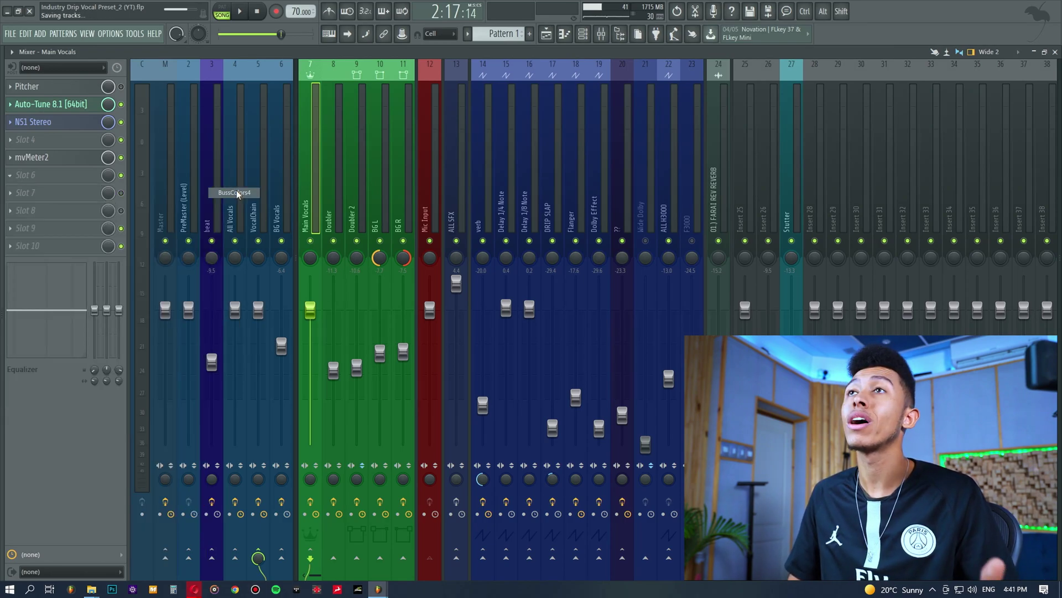
{"action": "left_click_drag", "start_coordinate": [127, 156], "coordinate": [457, 207]}
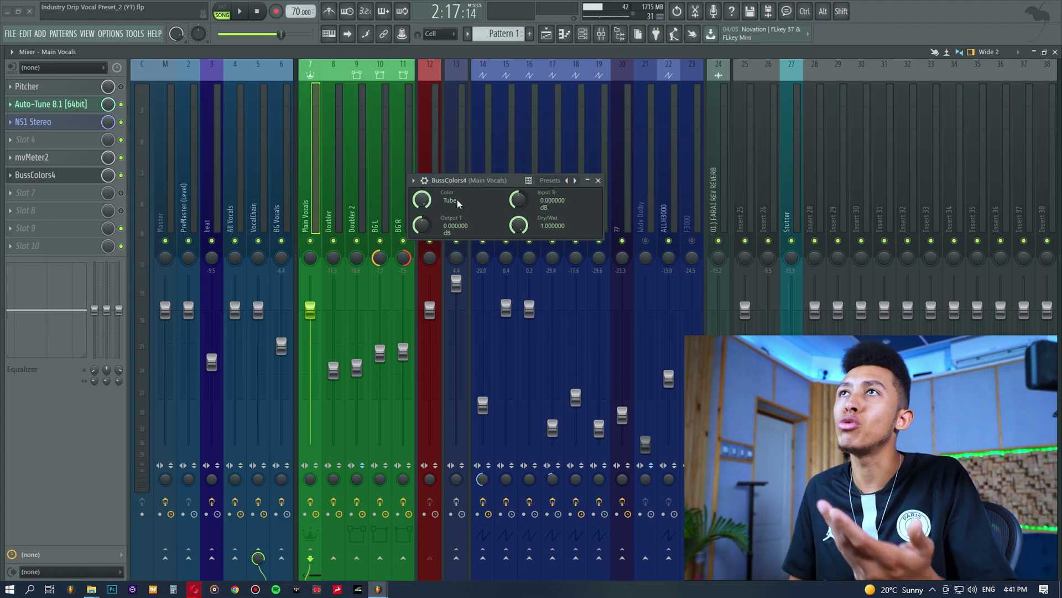
{"action": "left_click_drag", "start_coordinate": [482, 180], "coordinate": [462, 178]}
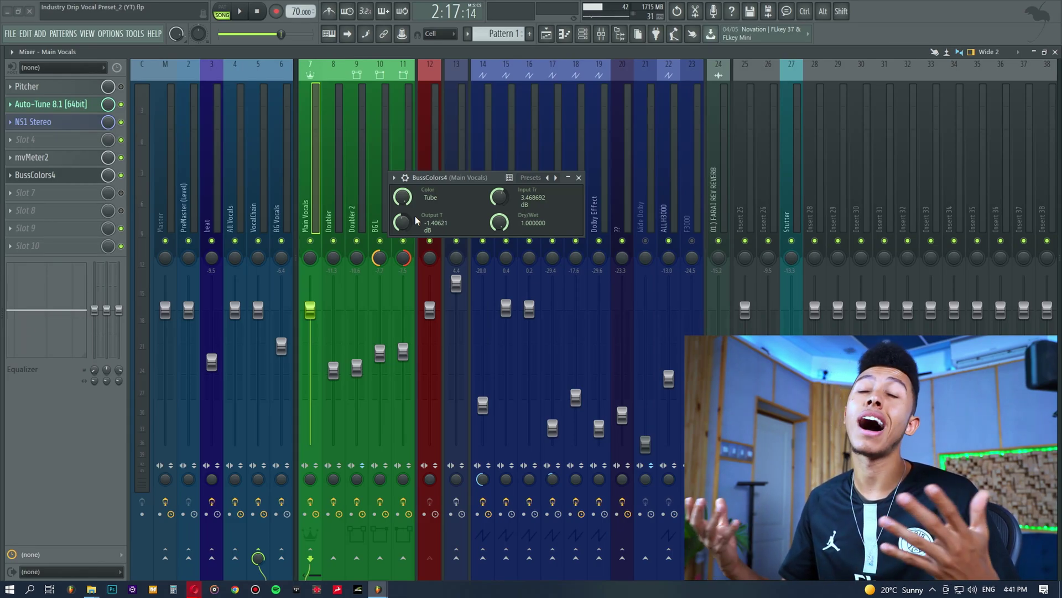
Step: Load Farai's Vocal Enhancer into slot 4 of the VocalChain track and arrange its window beside BussColors4
{"action": "left_click", "coordinate": [257, 147]}
{"action": "left_click", "coordinate": [77, 144]}
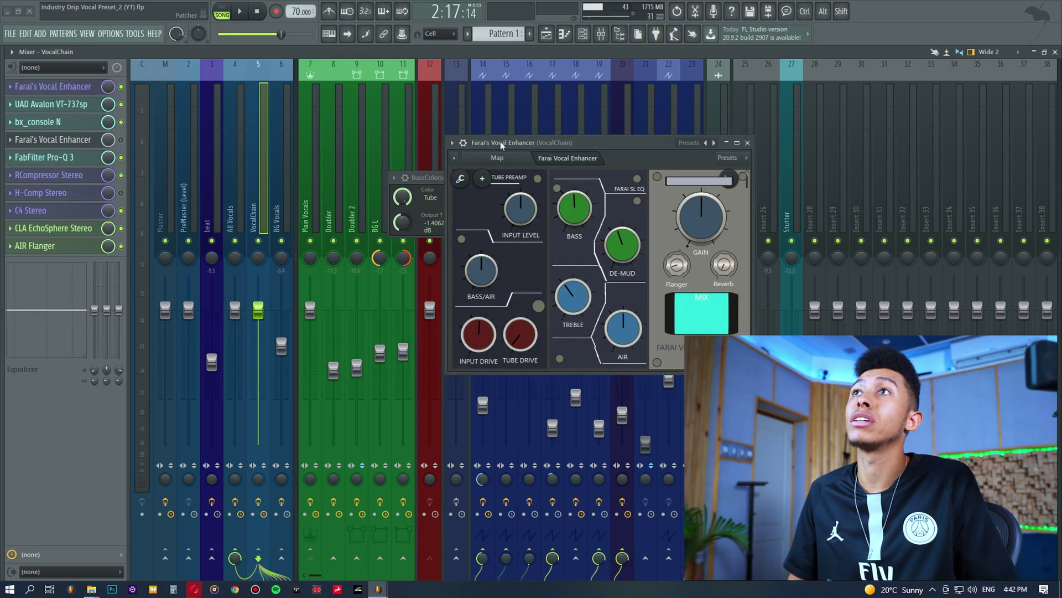
{"action": "left_click_drag", "start_coordinate": [520, 140], "coordinate": [400, 159]}
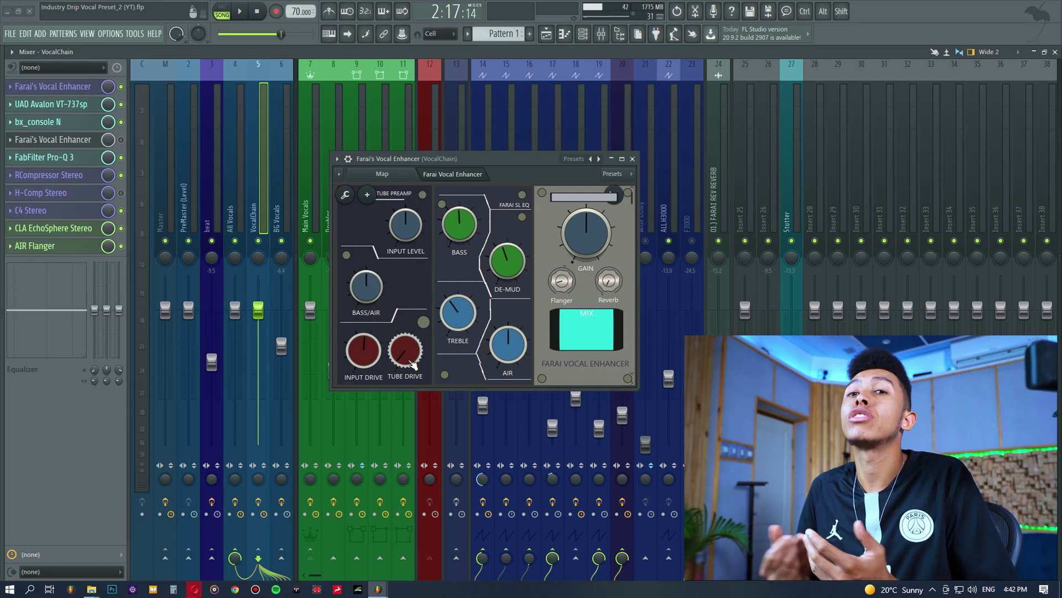
{"action": "left_click_drag", "start_coordinate": [590, 157], "coordinate": [897, 140]}
{"action": "left_click_drag", "start_coordinate": [443, 177], "coordinate": [399, 177]}
{"action": "left_click_drag", "start_coordinate": [728, 147], "coordinate": [664, 147]}
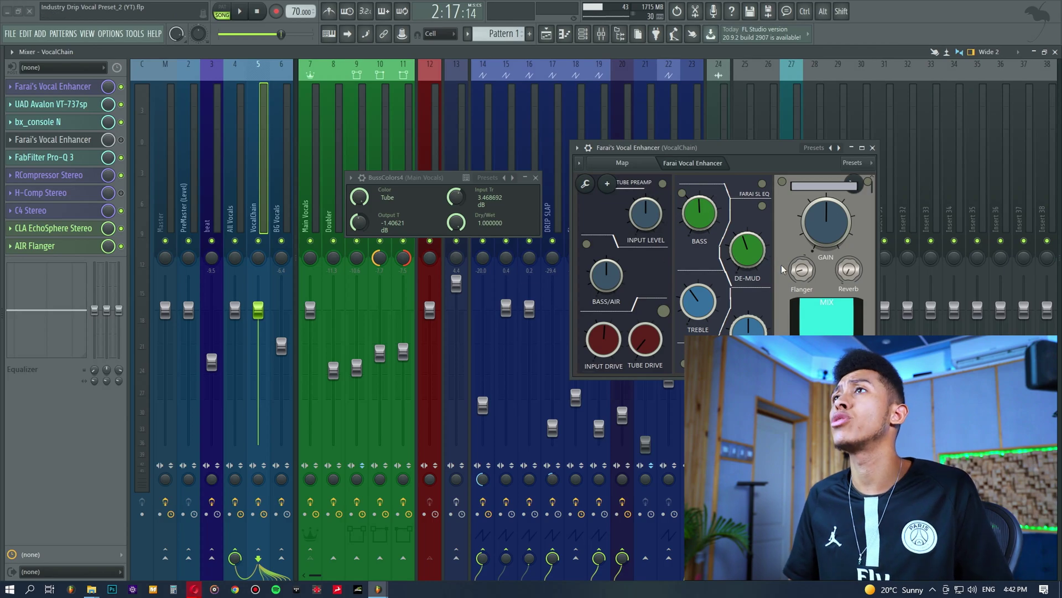
{"action": "left_click_drag", "start_coordinate": [410, 179], "coordinate": [402, 179]}
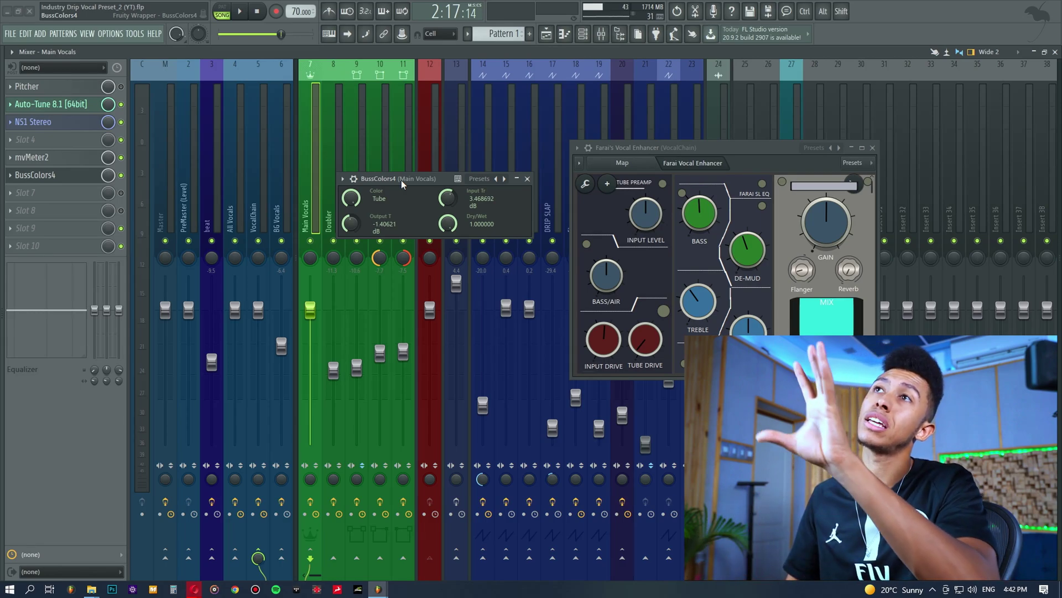
{"action": "left_click_drag", "start_coordinate": [401, 180], "coordinate": [404, 186]}
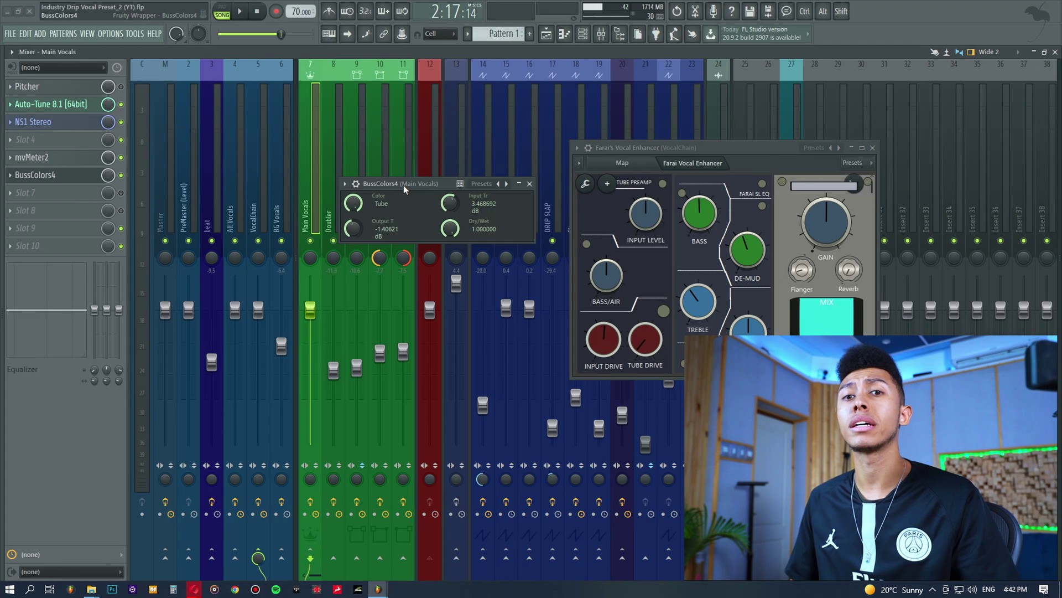
{"action": "left_click_drag", "start_coordinate": [403, 187], "coordinate": [399, 193]}
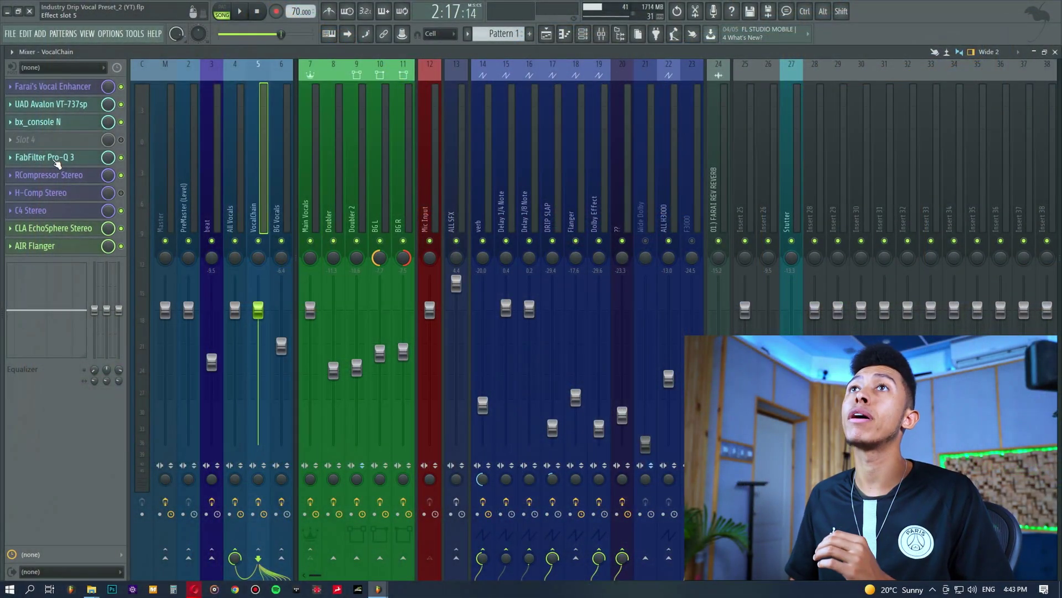
Step: Open FabFilter Pro-Q 3 on the VocalChain track and examine its EQ curve and narrow high-frequency cuts
{"action": "left_click", "coordinate": [55, 157]}
{"action": "left_click_drag", "start_coordinate": [434, 85], "coordinate": [442, 123]}
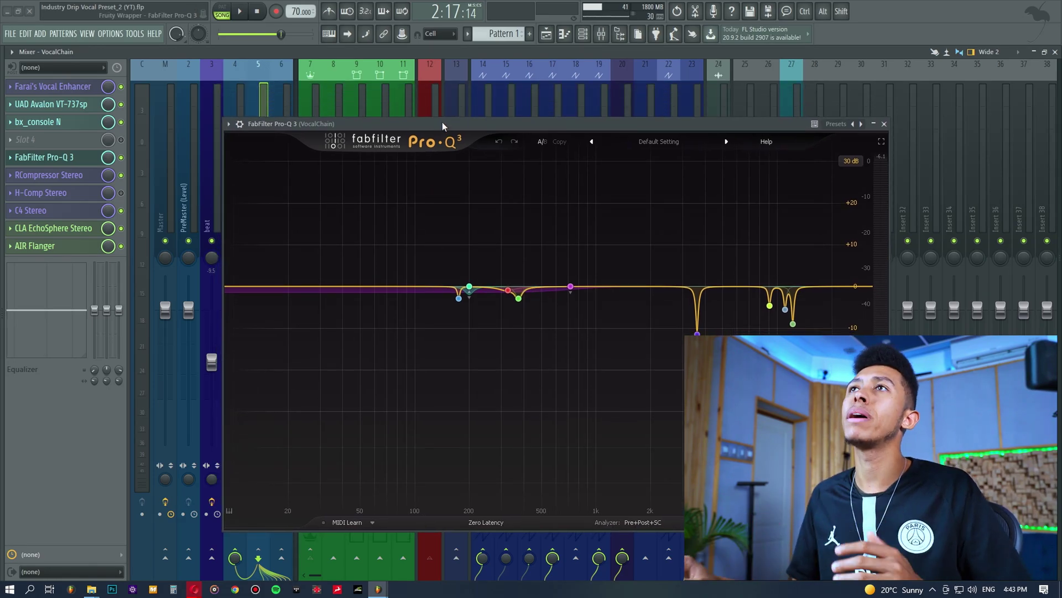
{"action": "left_click_drag", "start_coordinate": [443, 122], "coordinate": [497, 107]}
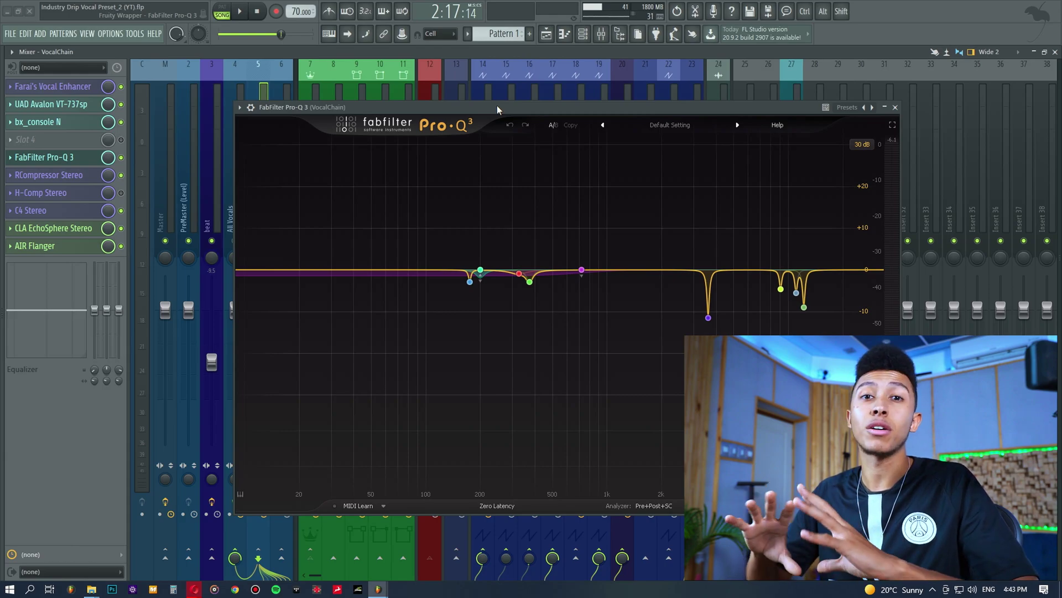
{"action": "mouse_move", "coordinate": [613, 269]}
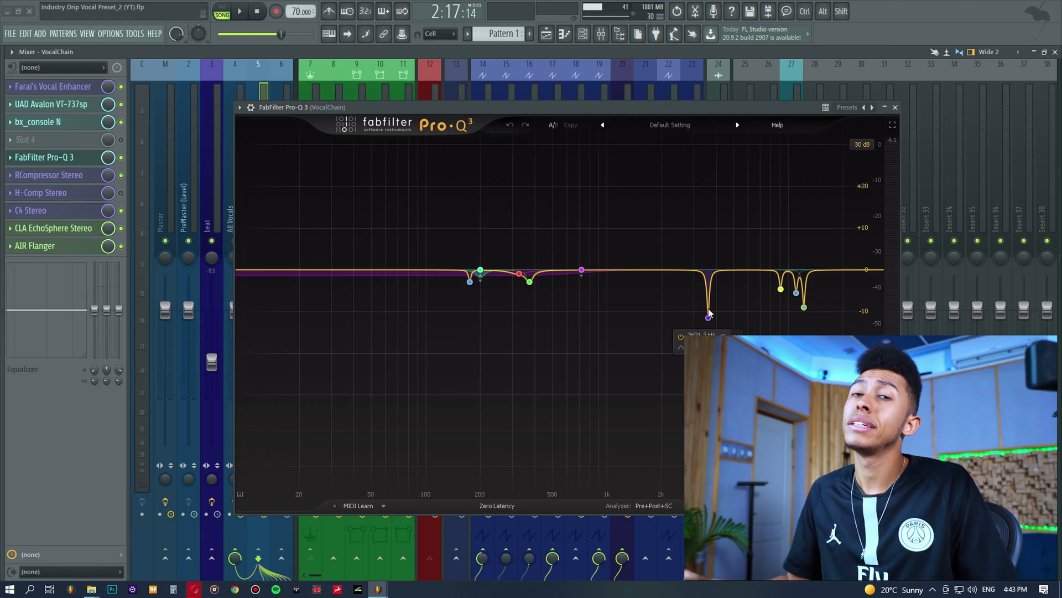
Step: Review the Pro-Q 3 processing mode choices and its spectrum analyzer settings without changing them
{"action": "left_click", "coordinate": [496, 505]}
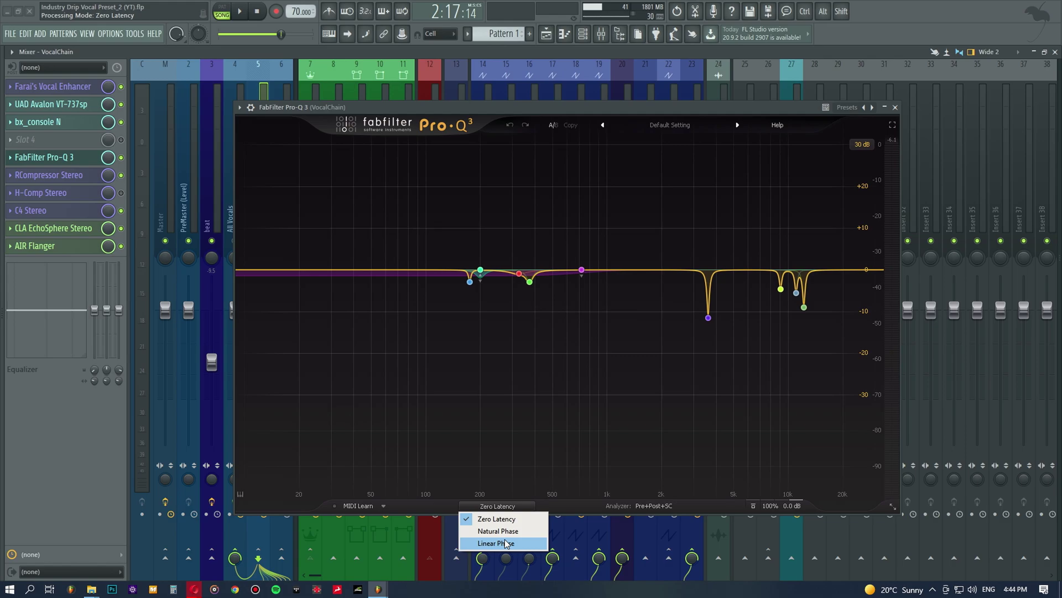
{"action": "left_click", "coordinate": [586, 391]}
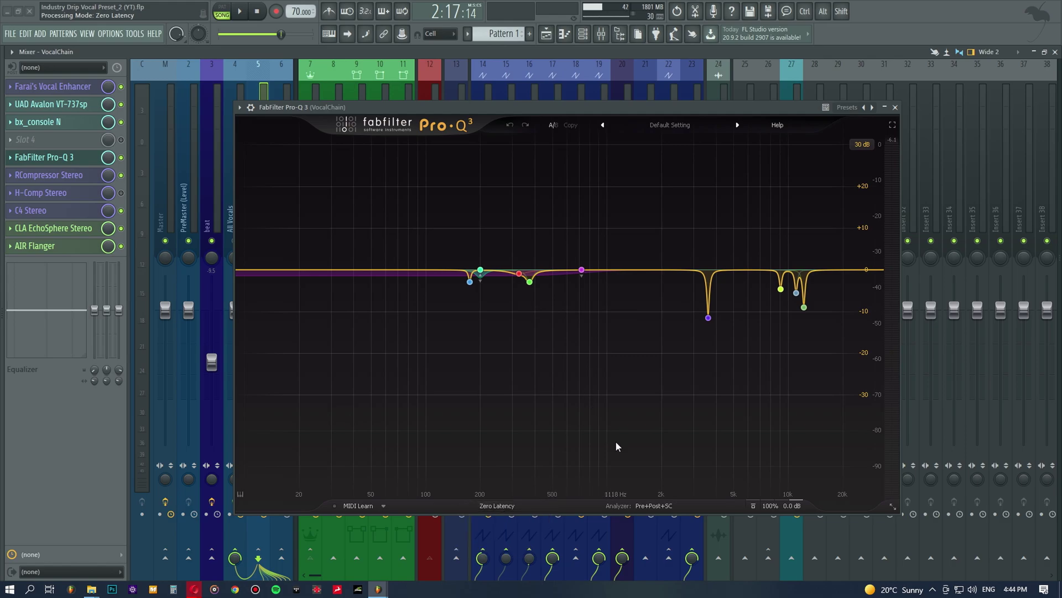
{"action": "left_click", "coordinate": [649, 506]}
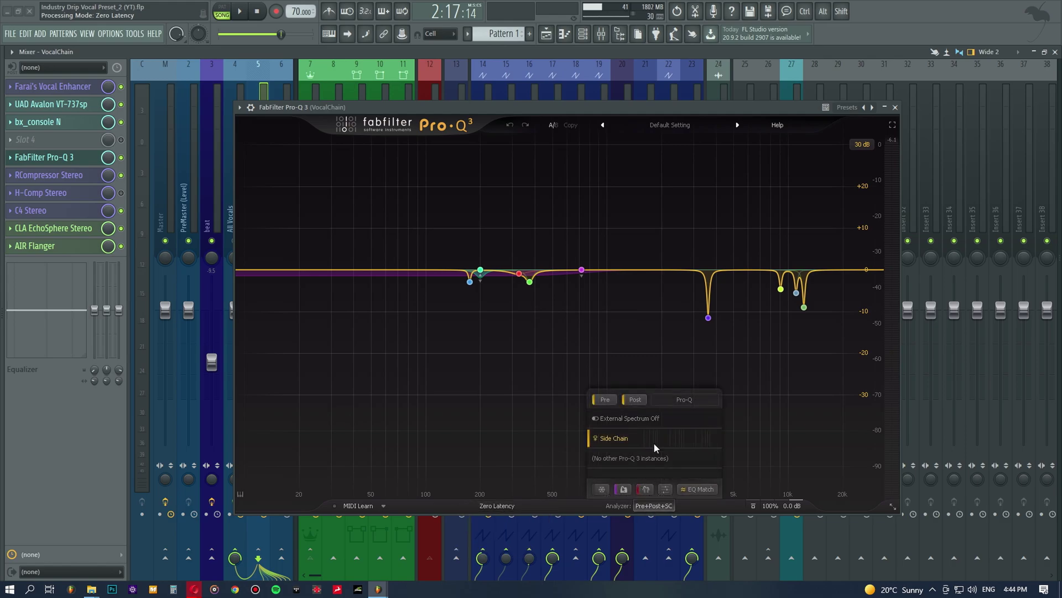
{"action": "mouse_move", "coordinate": [722, 455]}
{"action": "left_click", "coordinate": [653, 506]}
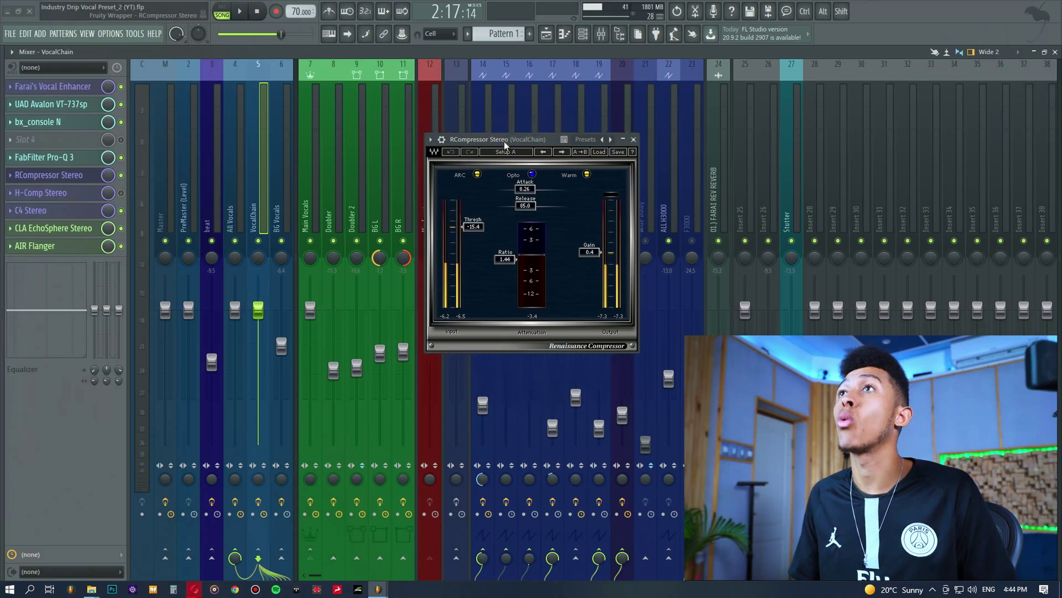
{"action": "left_click_drag", "start_coordinate": [503, 132], "coordinate": [512, 138]}
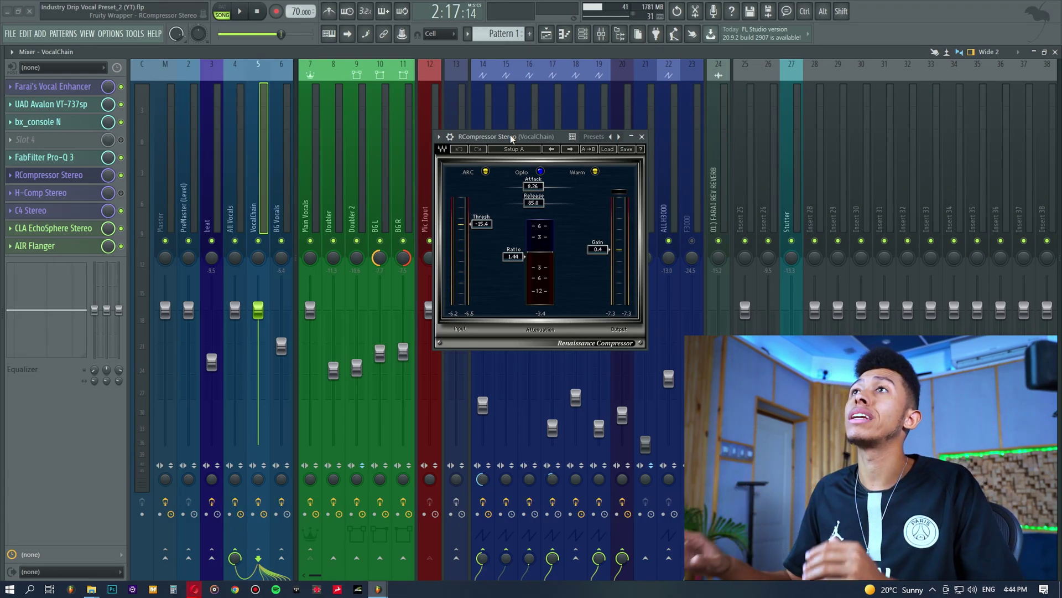
{"action": "left_click_drag", "start_coordinate": [511, 137], "coordinate": [504, 141]}
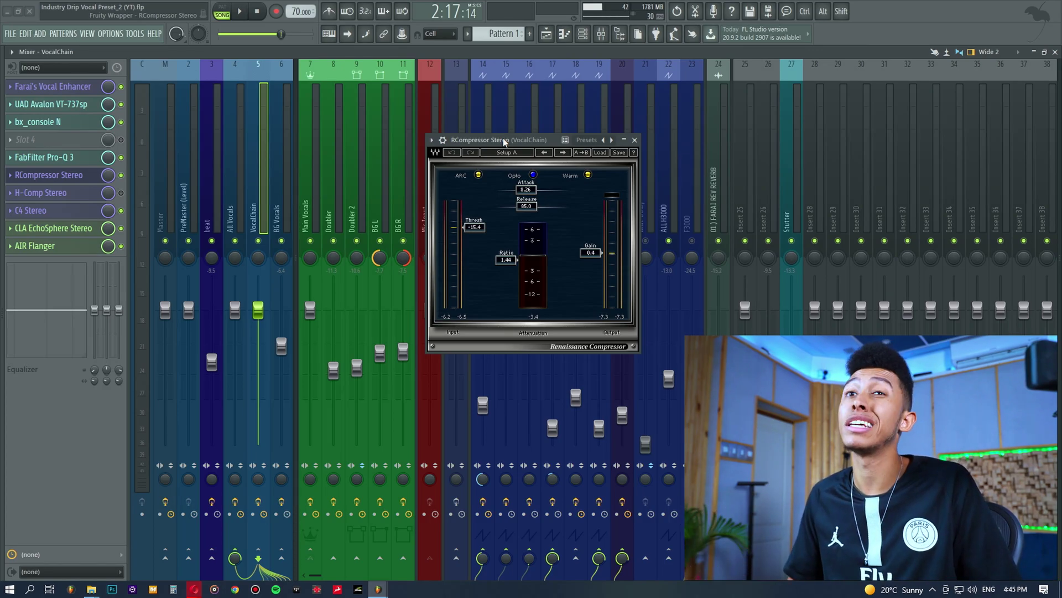
{"action": "left_click_drag", "start_coordinate": [504, 143], "coordinate": [500, 143]}
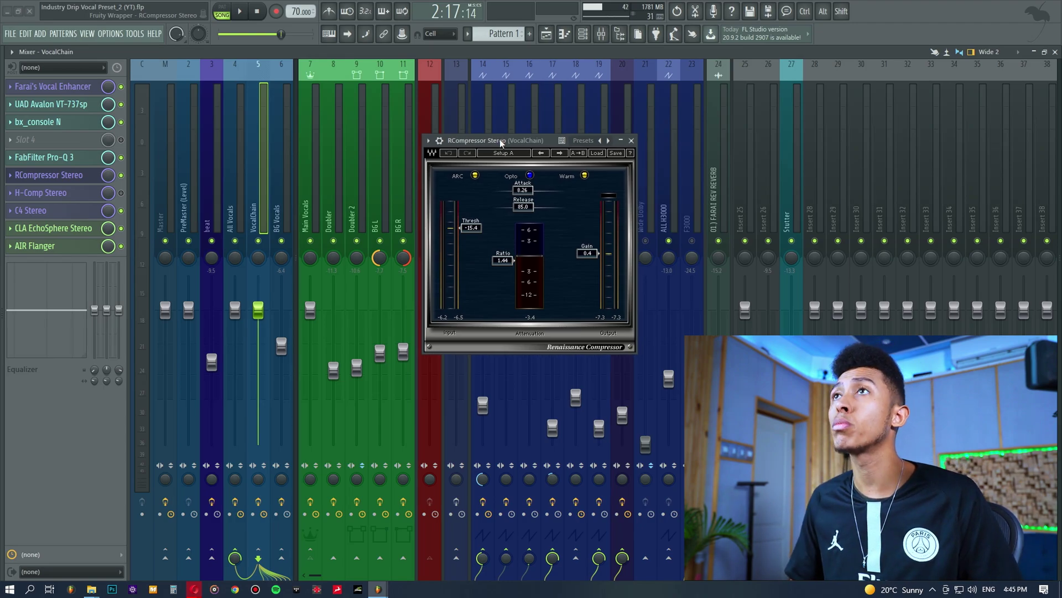
Step: Toggle RCompressor Stereo between Opto and Electro and between ARC and Manual, ending on Opto and ARC
{"action": "left_click", "coordinate": [530, 176]}
{"action": "left_click", "coordinate": [529, 176]}
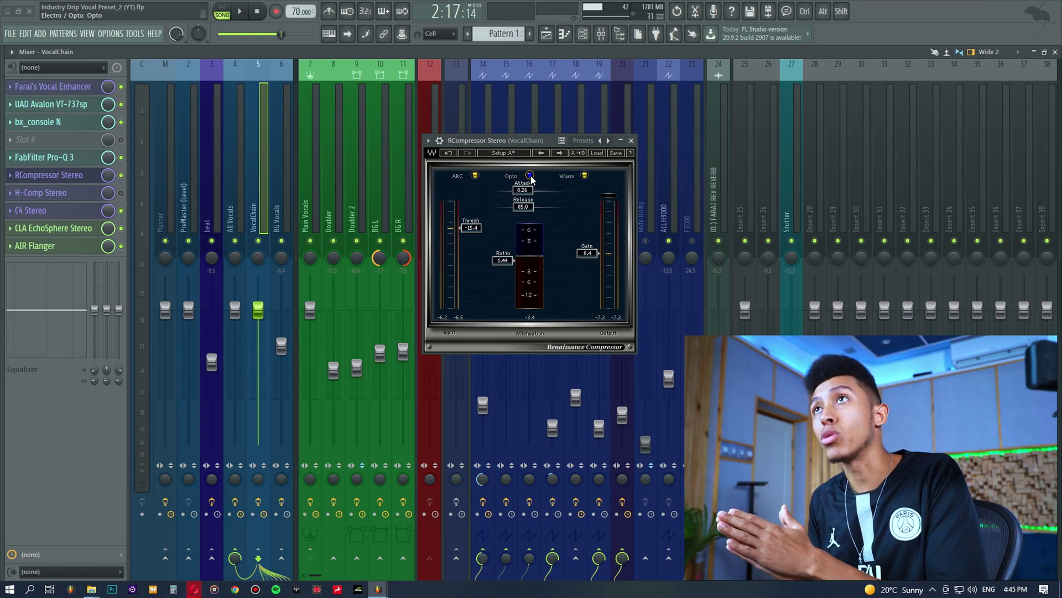
{"action": "left_click", "coordinate": [529, 176]}
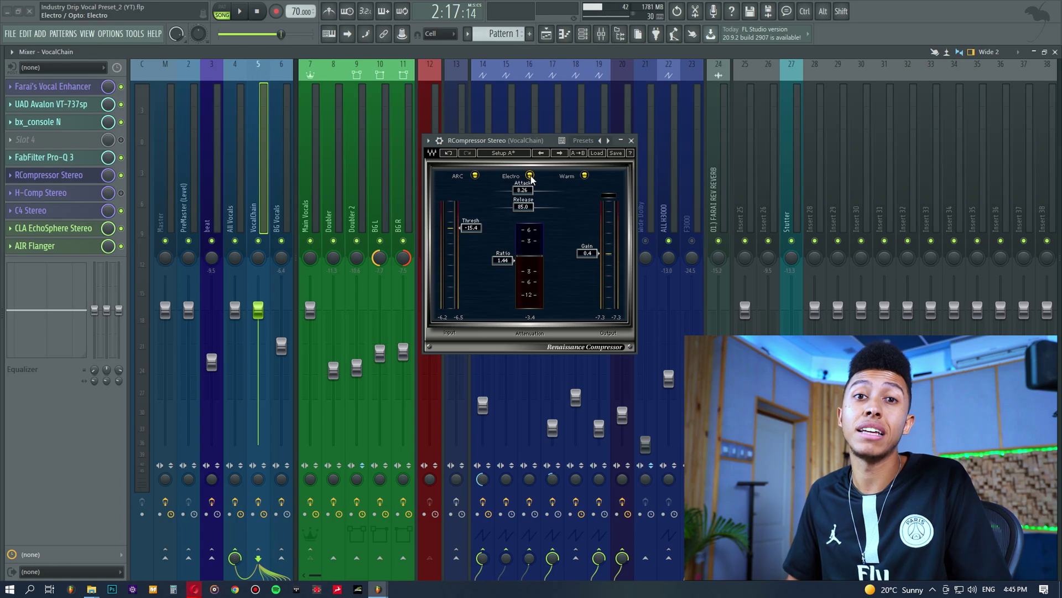
{"action": "left_click", "coordinate": [529, 176]}
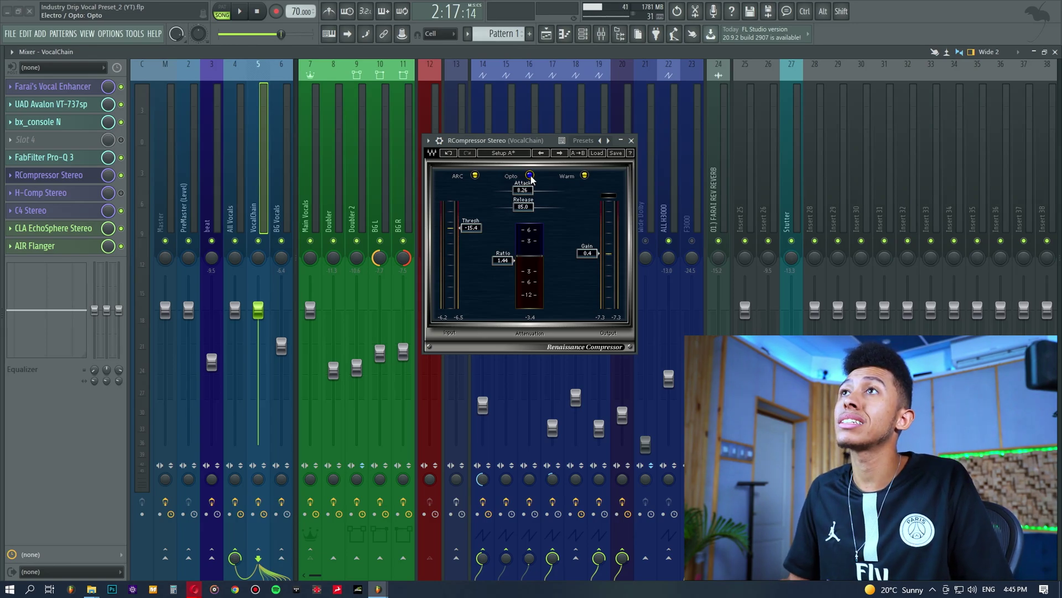
{"action": "left_click", "coordinate": [475, 176]}
{"action": "left_click", "coordinate": [475, 176]}
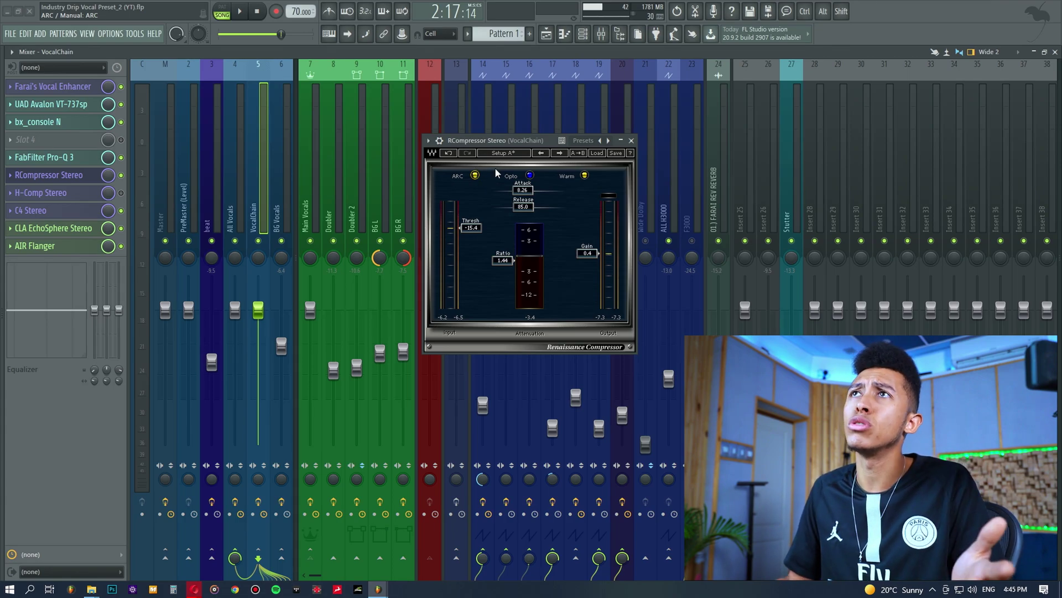
Step: Toggle the RCompressor's ARC/Manual release mode, undo that change, and switch its Warm mode
{"action": "left_click", "coordinate": [474, 175]}
{"action": "left_click", "coordinate": [449, 156]}
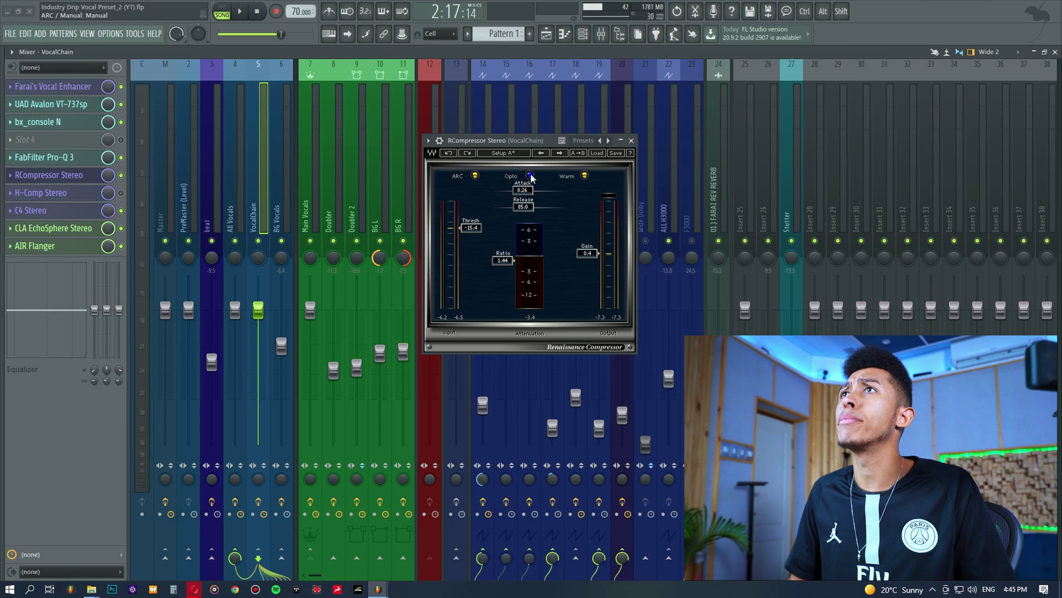
{"action": "left_click", "coordinate": [585, 175]}
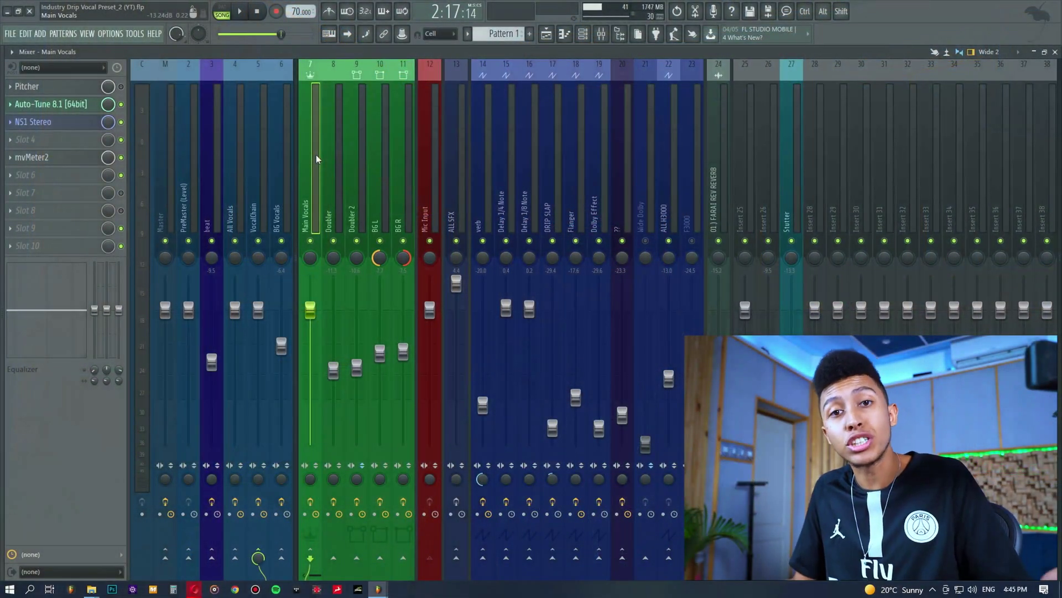
Step: Load UAD UA 1176LN Rev E into slot 8 of the Main Vocals track and place its window mid-mixer
{"action": "left_click", "coordinate": [83, 211]}
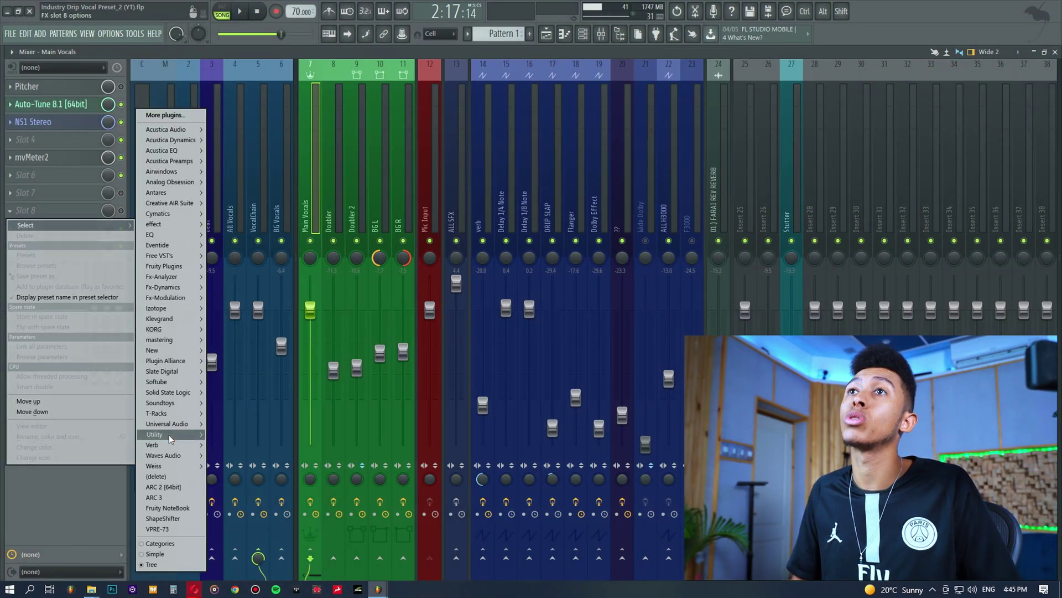
{"action": "mouse_move", "coordinate": [172, 424]}
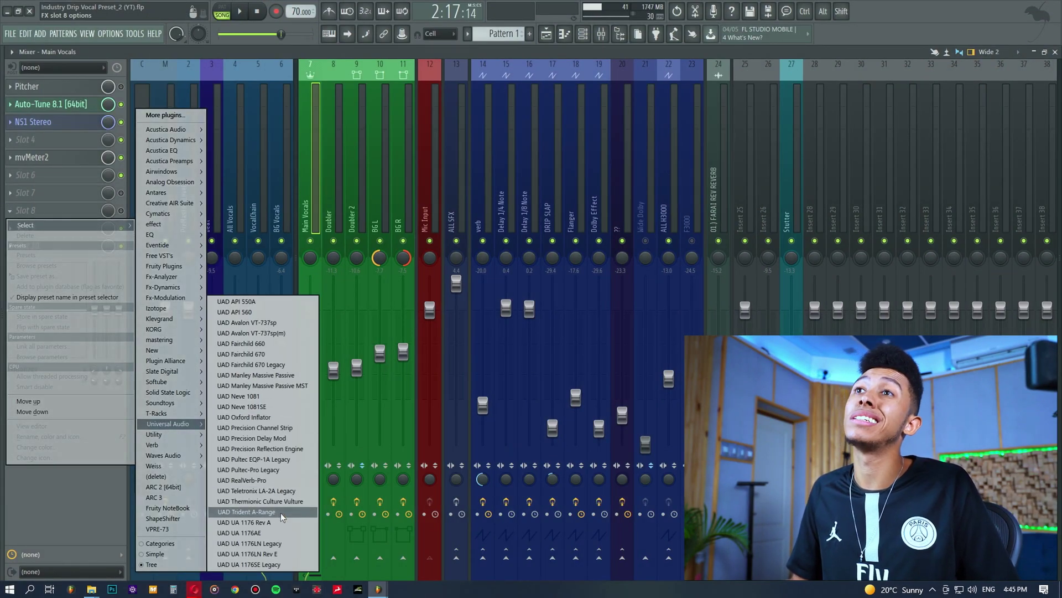
{"action": "left_click", "coordinate": [283, 553]}
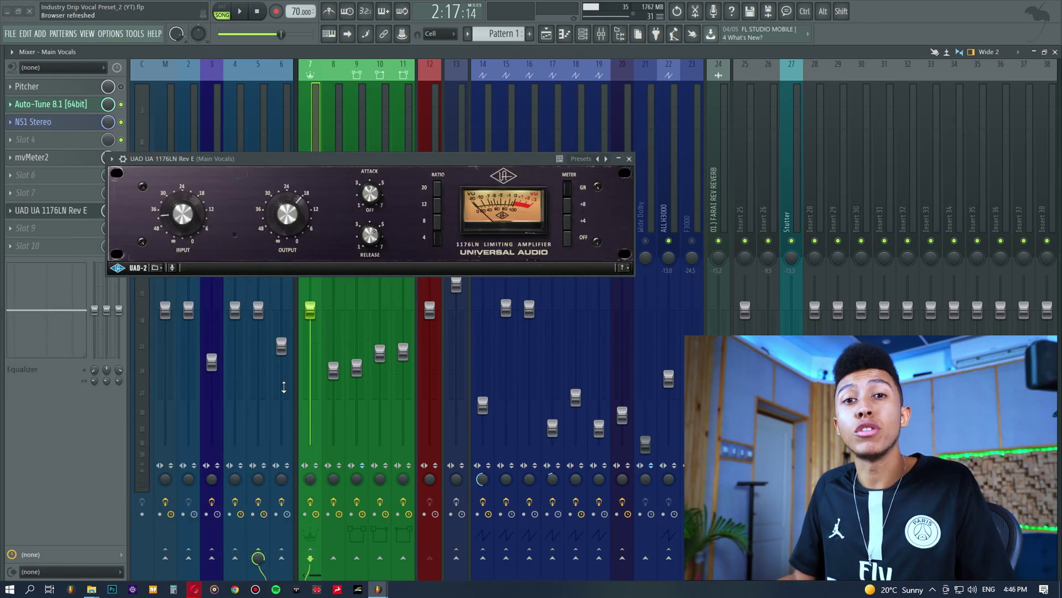
{"action": "left_click_drag", "start_coordinate": [294, 159], "coordinate": [429, 179]}
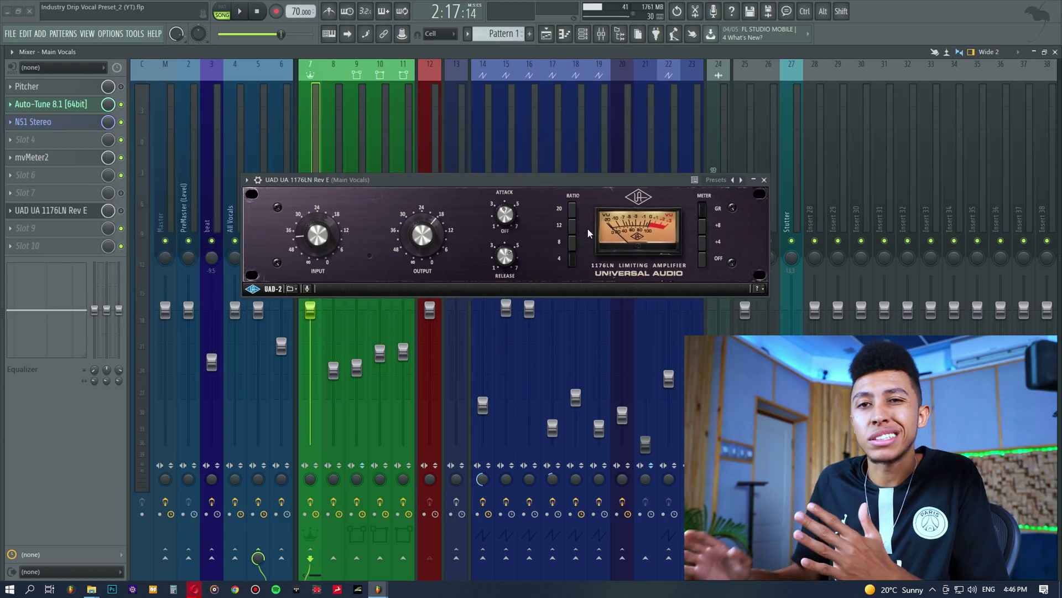
{"action": "mouse_move", "coordinate": [552, 186]}
{"action": "left_mouse_down"}
{"action": "mouse_move", "coordinate": [555, 198]}
{"action": "mouse_move", "coordinate": [559, 186]}
{"action": "left_mouse_up"}
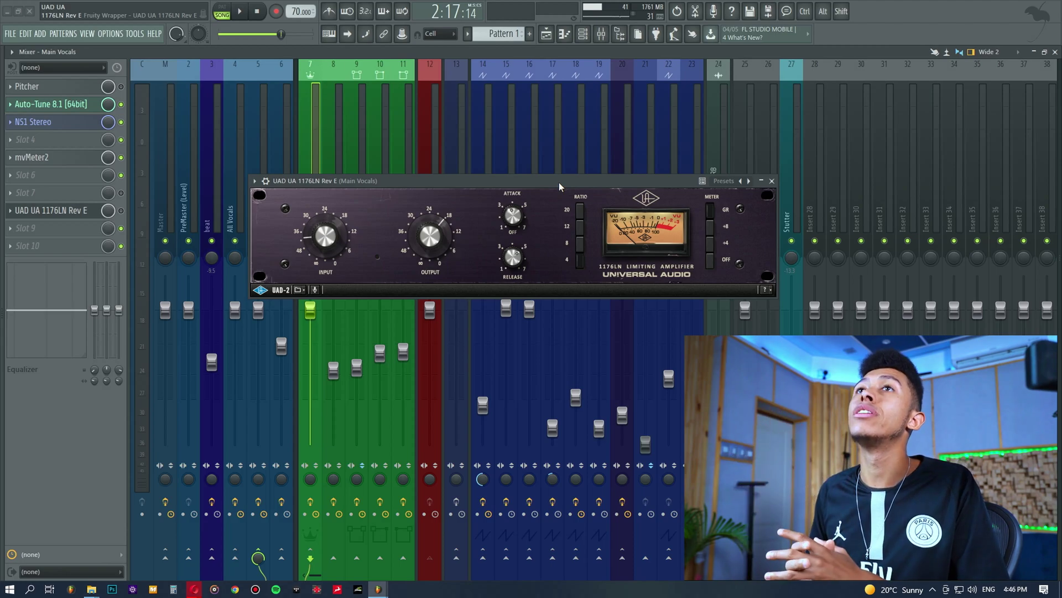
{"action": "left_click_drag", "start_coordinate": [559, 186], "coordinate": [570, 193]}
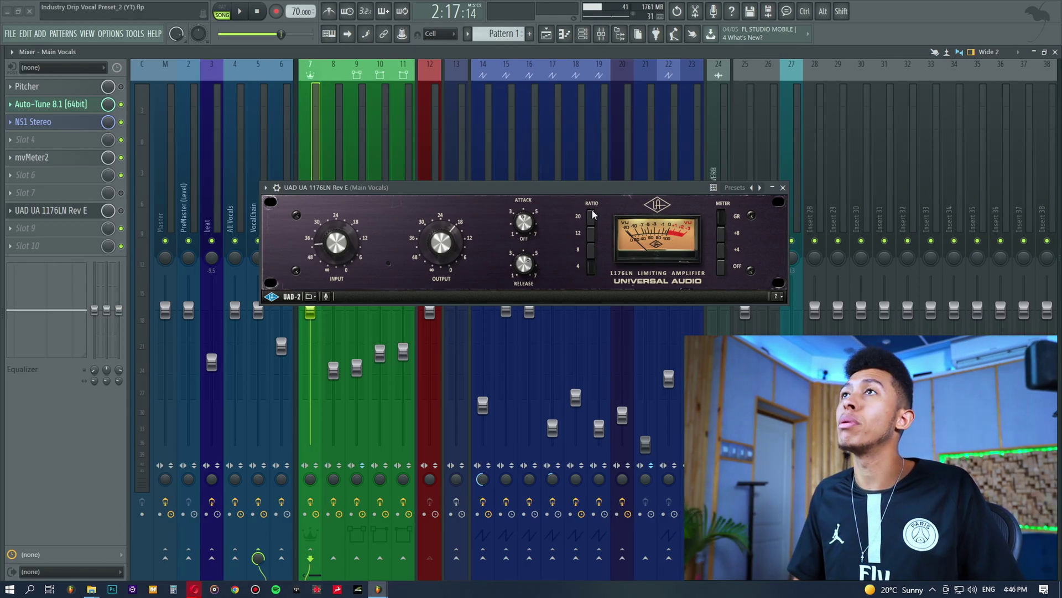
{"action": "left_click_drag", "start_coordinate": [592, 195], "coordinate": [586, 201]}
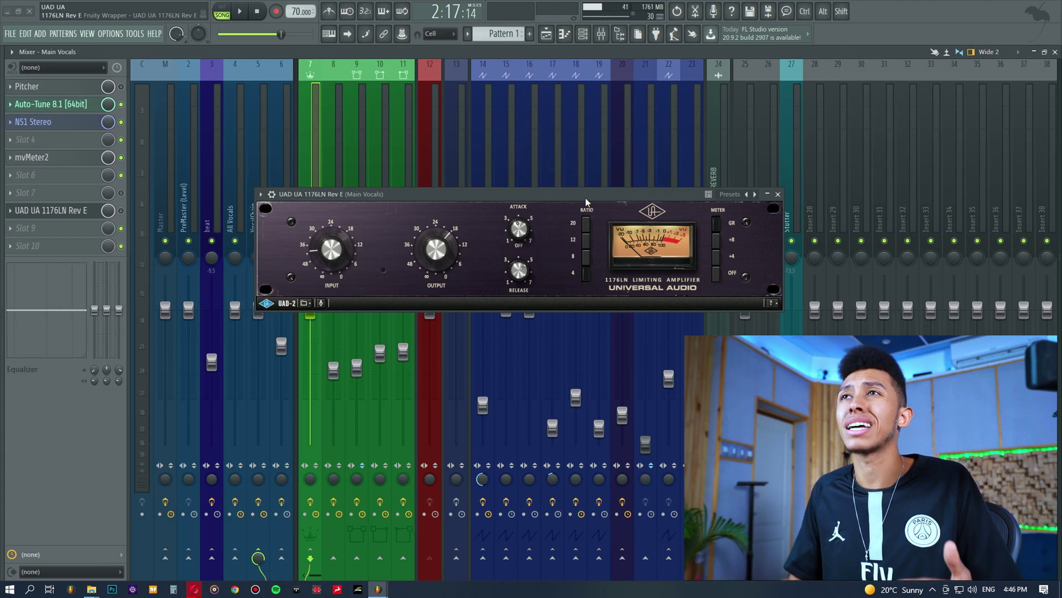
Step: Load T-RackS TR5 Black 76 into slot 9 of Main Vocals and place its window below the UA 1176LN
{"action": "left_click", "coordinate": [44, 229]}
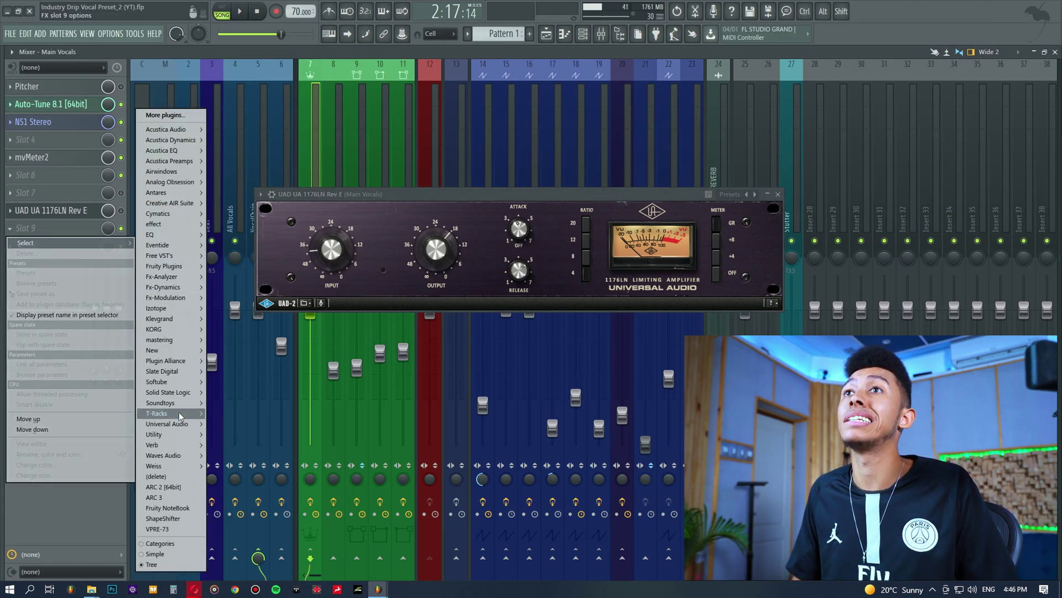
{"action": "left_click", "coordinate": [234, 413]}
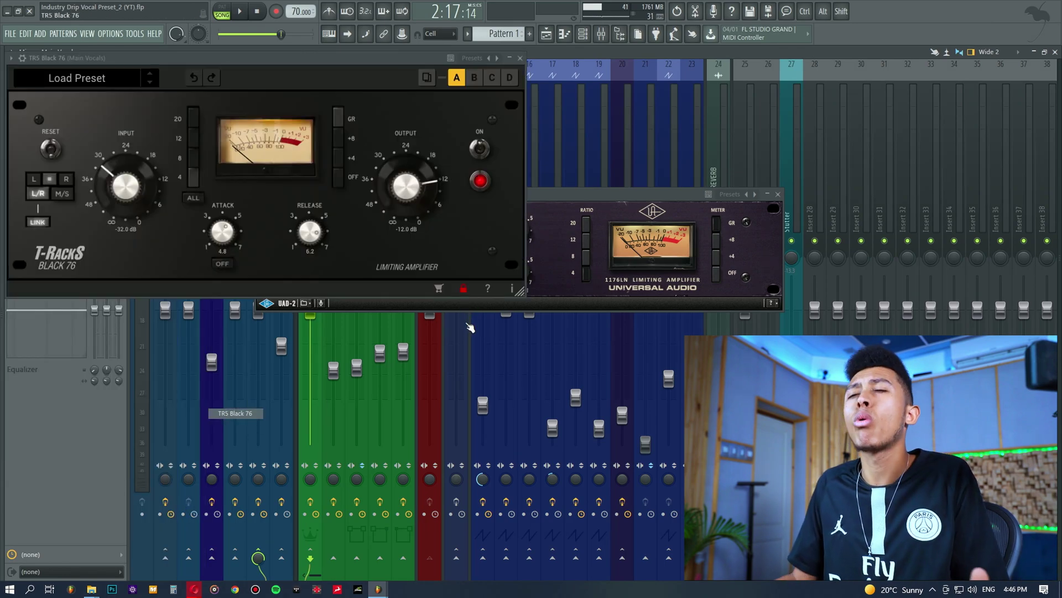
{"action": "left_click_drag", "start_coordinate": [392, 54], "coordinate": [632, 252]}
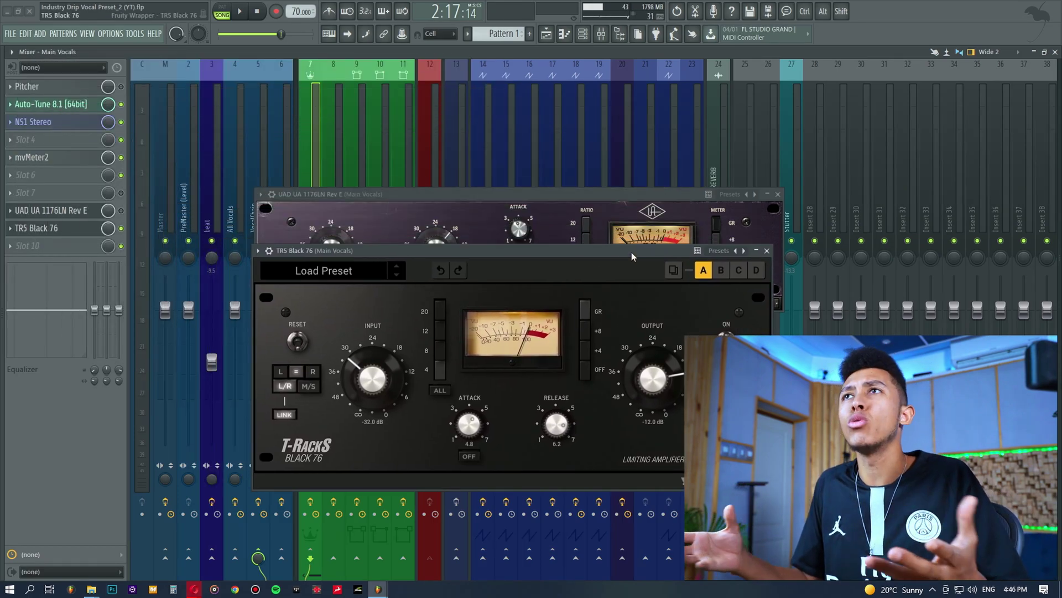
{"action": "left_click_drag", "start_coordinate": [640, 253], "coordinate": [694, 254]}
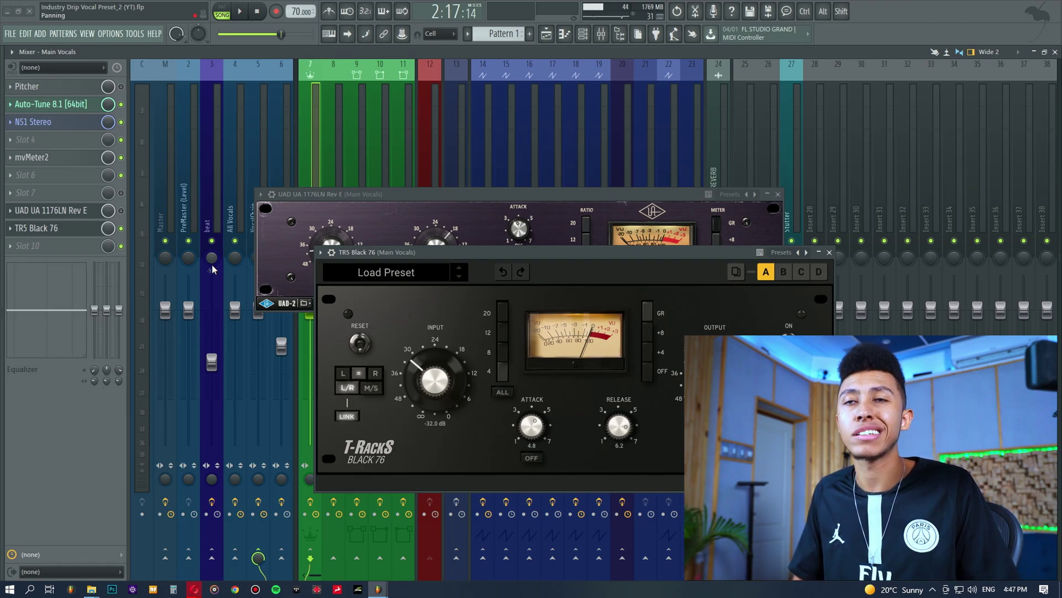
Step: Delete the TR5 Black 76 from slot 9 of the Main Vocals track
{"action": "left_click", "coordinate": [9, 228]}
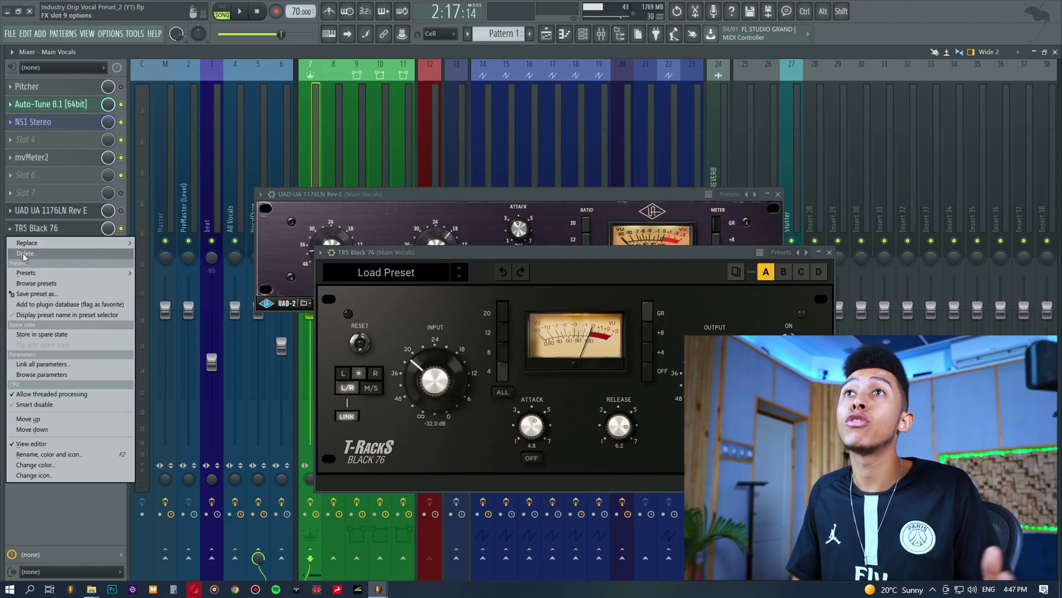
{"action": "left_click", "coordinate": [23, 255]}
{"action": "left_click_drag", "start_coordinate": [381, 192], "coordinate": [382, 197]}
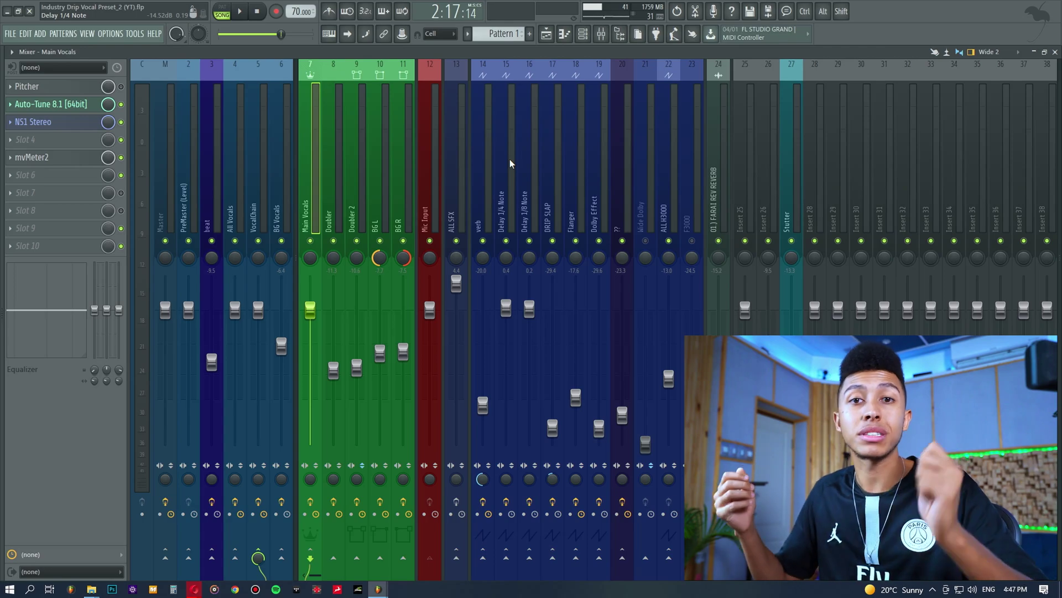
Step: Open H-Delay Stereo on the Delay 1/4 Note track, toggle LoFi, review its modulation and filter settings, and close it
{"action": "left_click", "coordinate": [510, 159]}
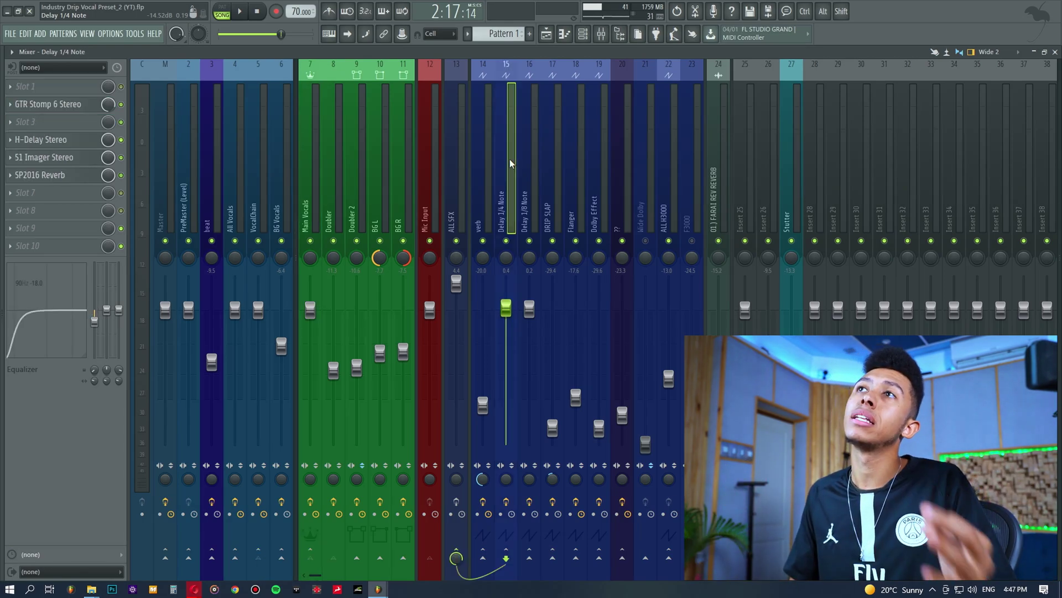
{"action": "left_click", "coordinate": [56, 141]}
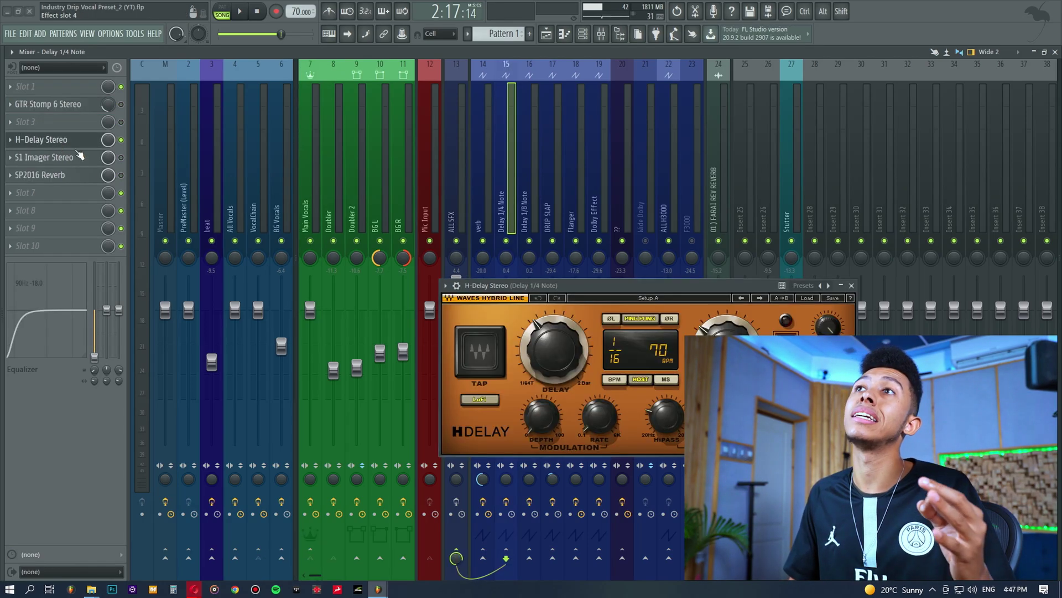
{"action": "left_click_drag", "start_coordinate": [601, 280], "coordinate": [484, 207]}
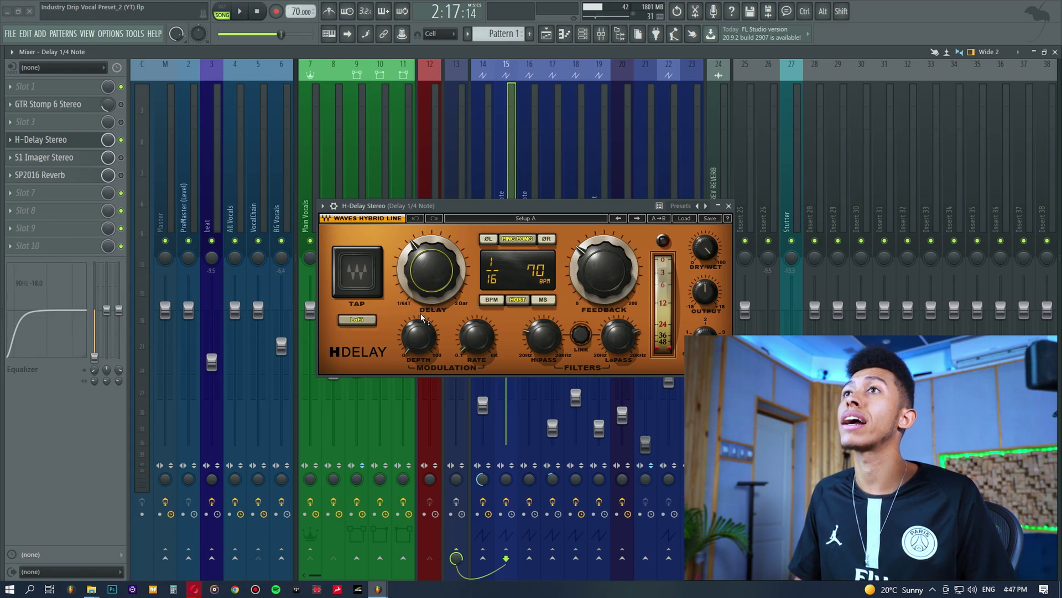
{"action": "left_click", "coordinate": [365, 321]}
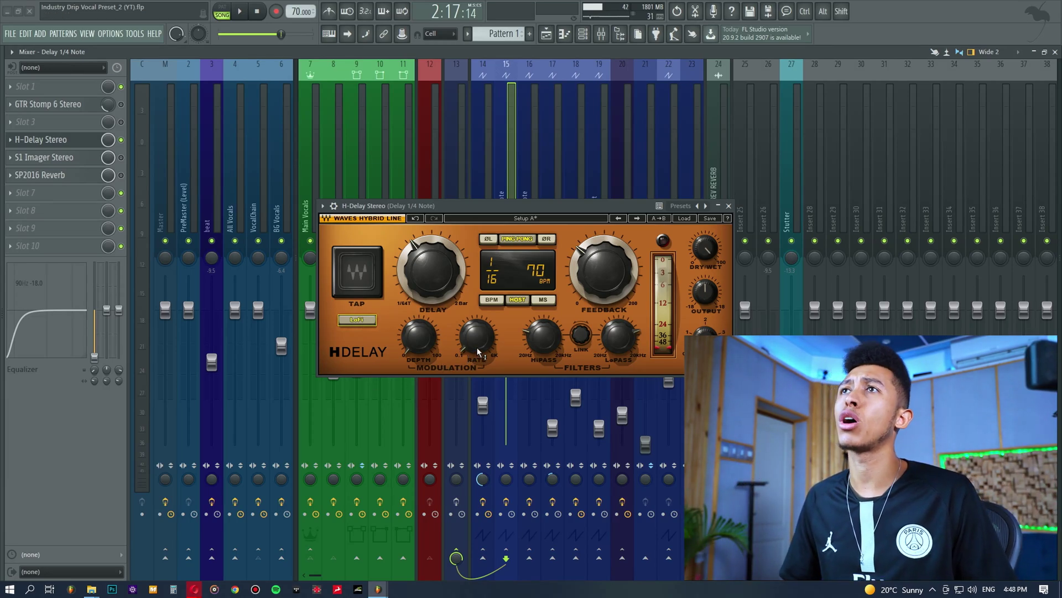
{"action": "mouse_move", "coordinate": [479, 352]}
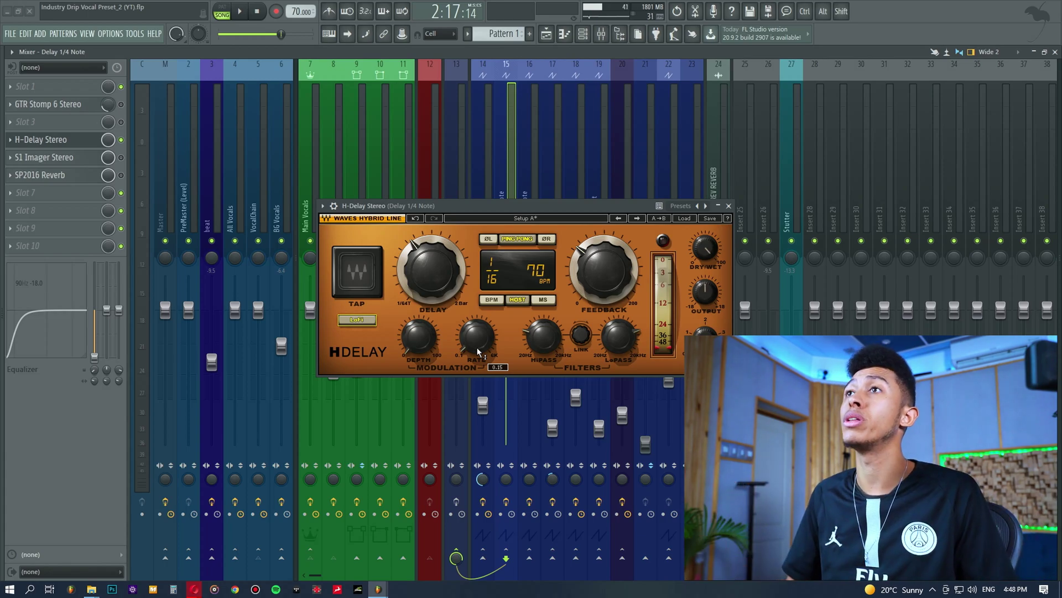
{"action": "mouse_move", "coordinate": [619, 336]}
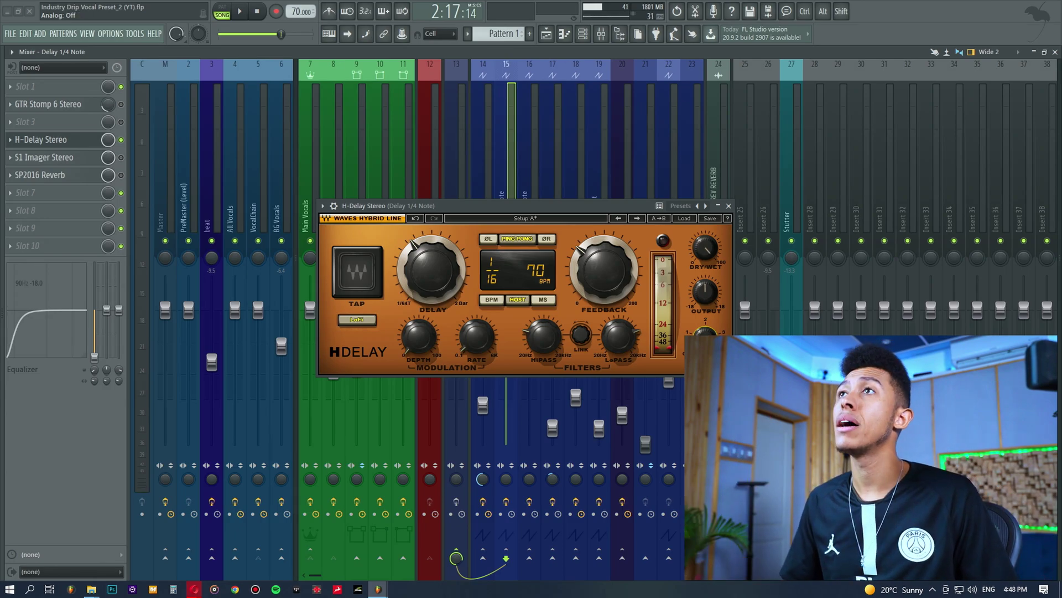
{"action": "left_click_drag", "start_coordinate": [499, 206], "coordinate": [503, 180]}
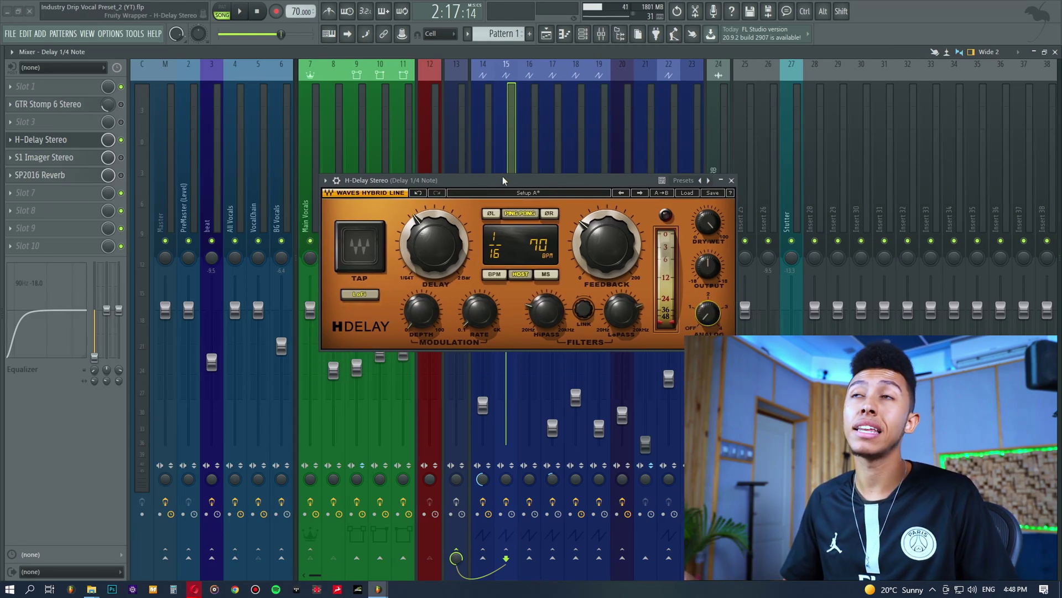
{"action": "left_click_drag", "start_coordinate": [503, 177], "coordinate": [489, 181]}
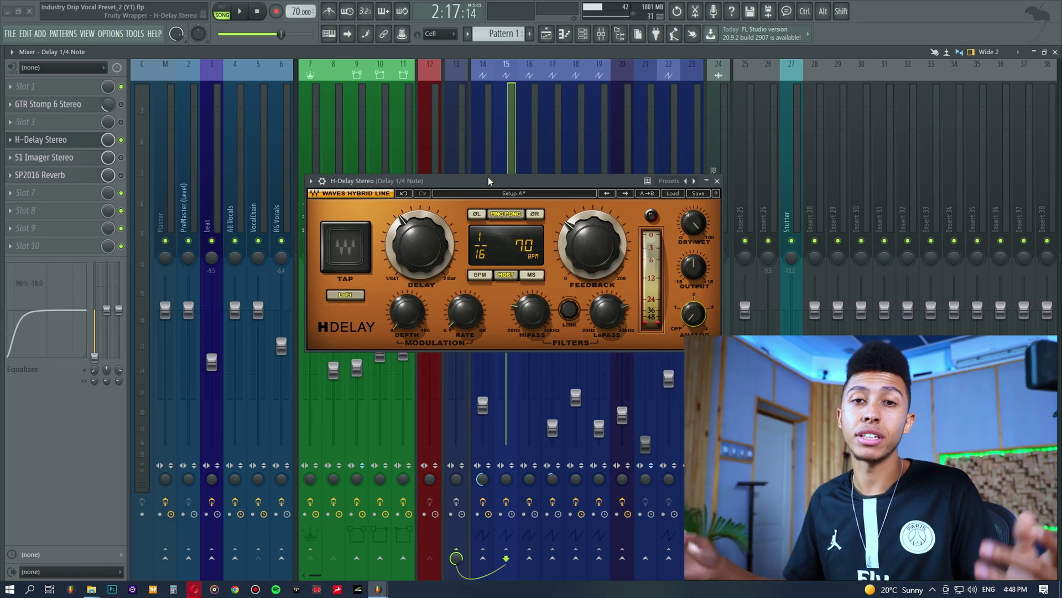
{"action": "left_click_drag", "start_coordinate": [488, 178], "coordinate": [490, 158]}
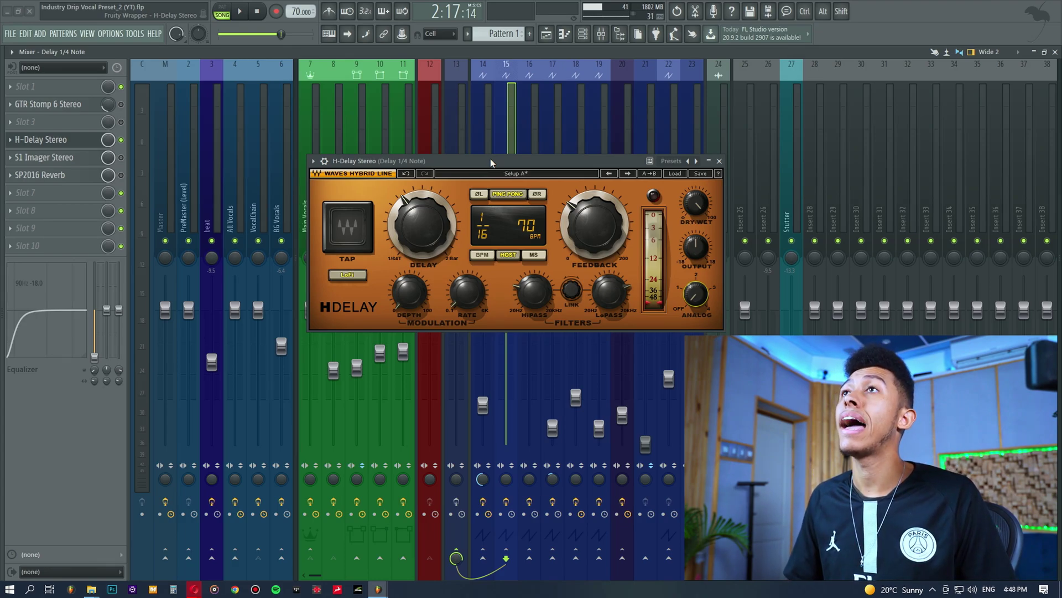
{"action": "left_click_drag", "start_coordinate": [490, 158], "coordinate": [484, 174]}
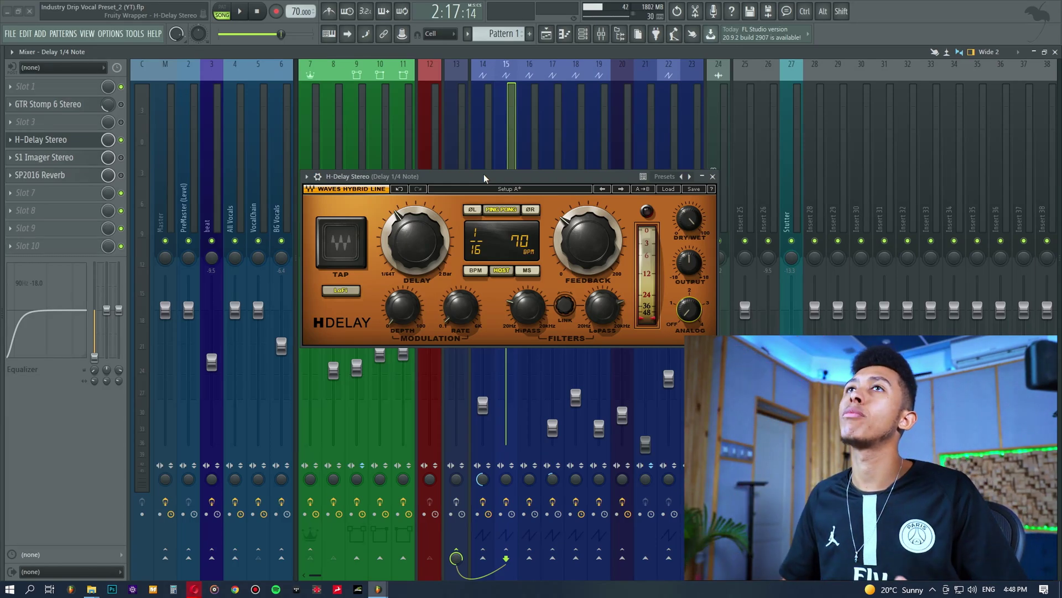
{"action": "left_click", "coordinate": [60, 139]}
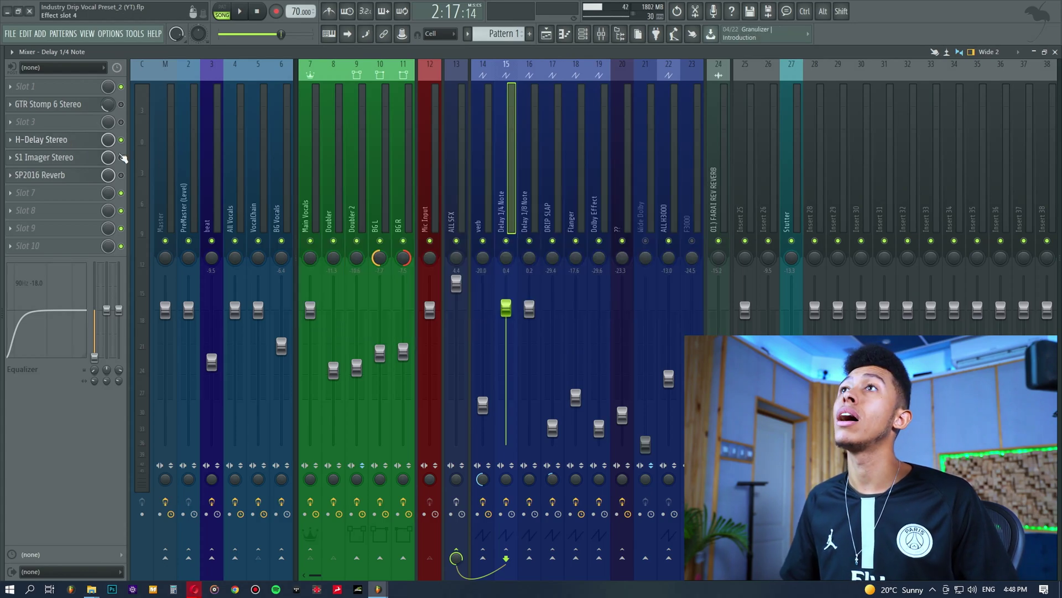
Step: Look at the Delay 1/8 Note track's effects, and open H-Delay Stereo on the DRIP SLAP track in full view
{"action": "left_click", "coordinate": [523, 183]}
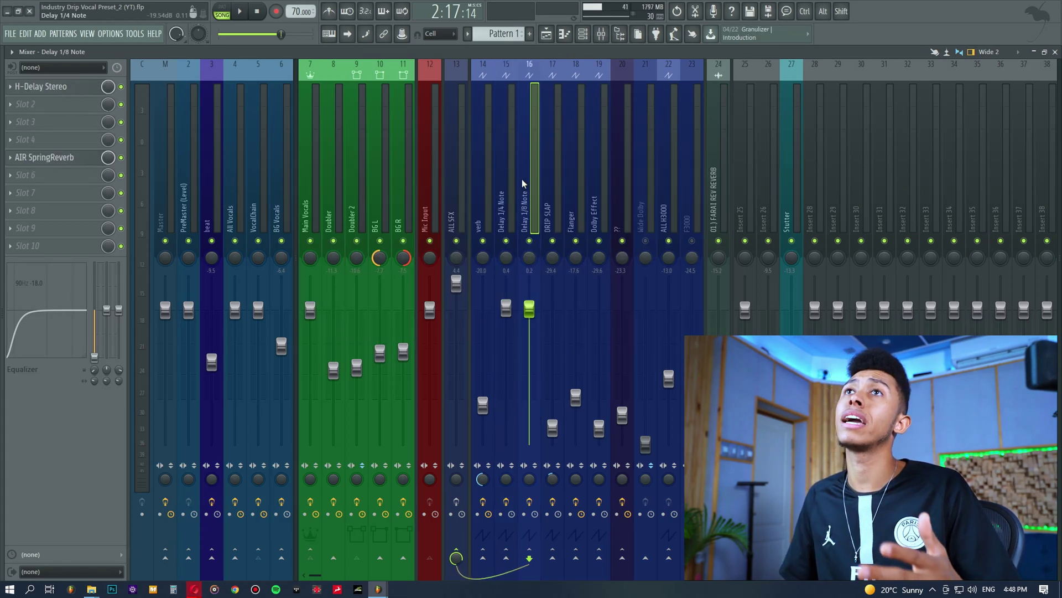
{"action": "left_click", "coordinate": [546, 183]}
{"action": "left_click", "coordinate": [41, 87]}
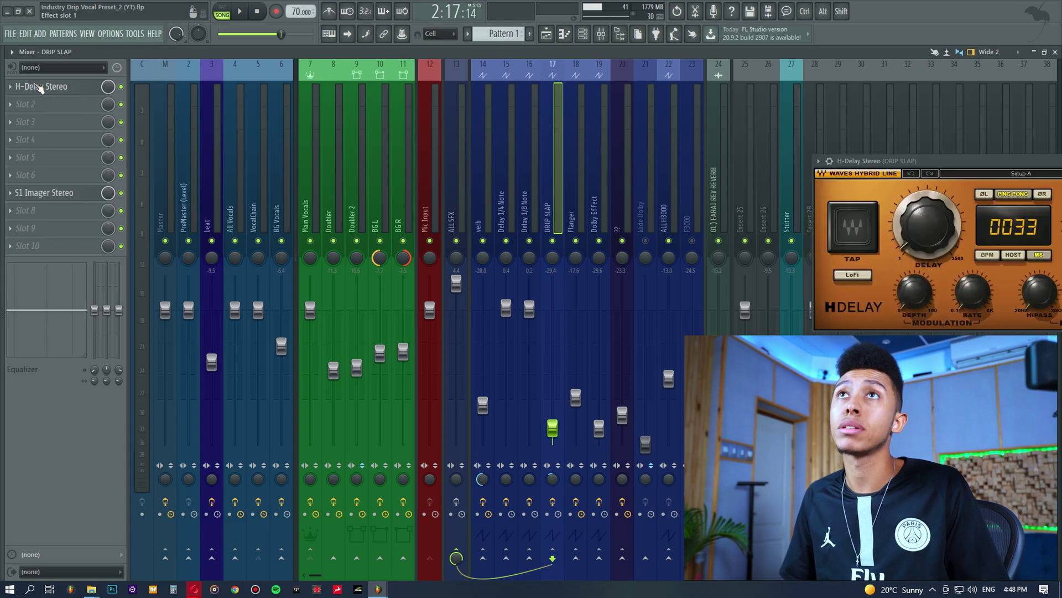
{"action": "left_click_drag", "start_coordinate": [753, 164], "coordinate": [634, 190]}
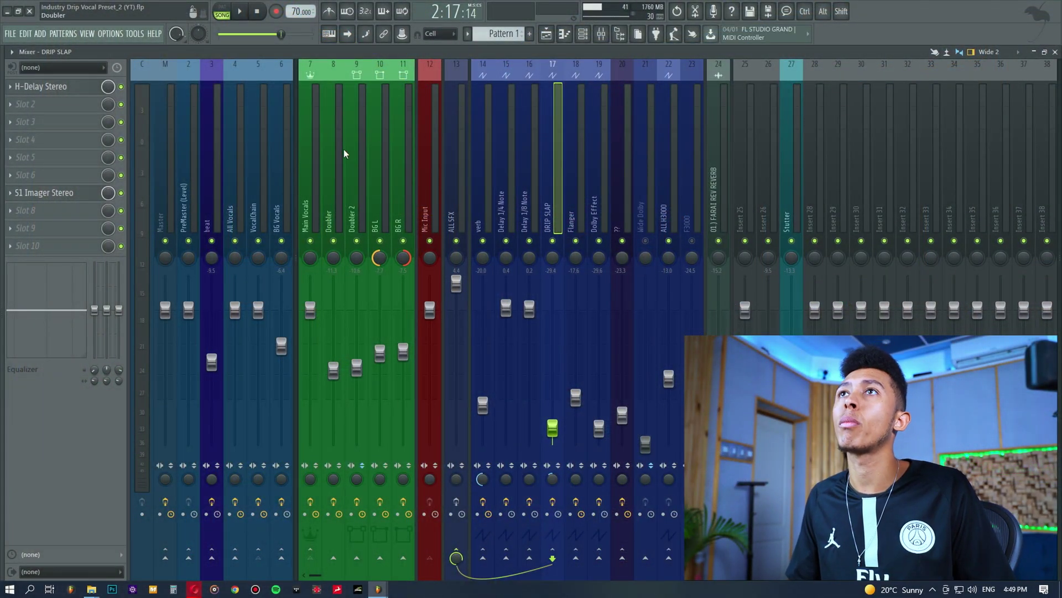
Step: Load the KORG MDE-X plugin into slot 4 of the VocalChain track and bring its window fully into view
{"action": "left_click", "coordinate": [257, 168]}
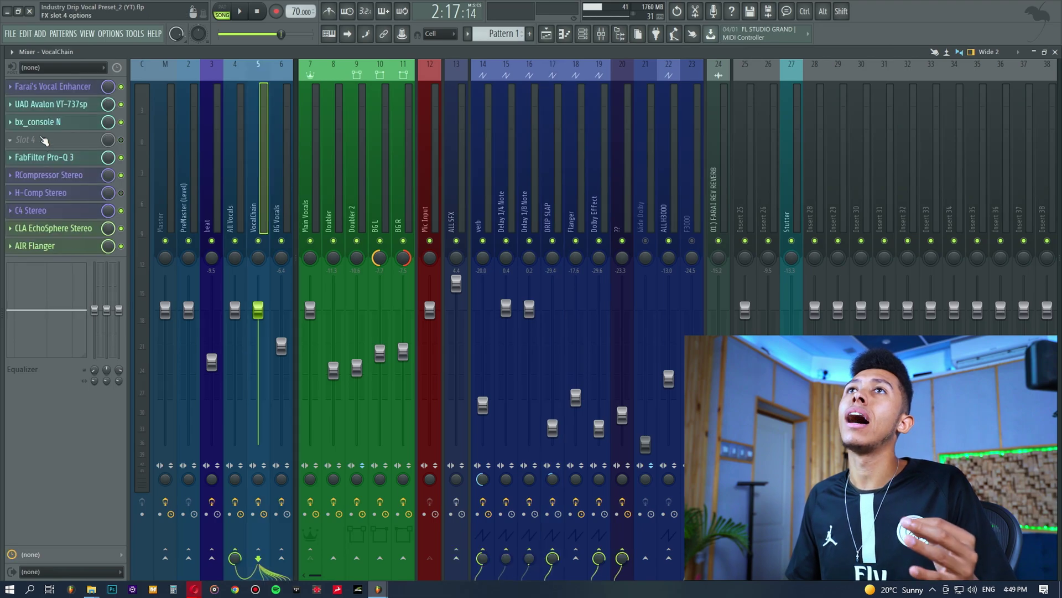
{"action": "left_click", "coordinate": [33, 140]}
{"action": "mouse_move", "coordinate": [173, 330]}
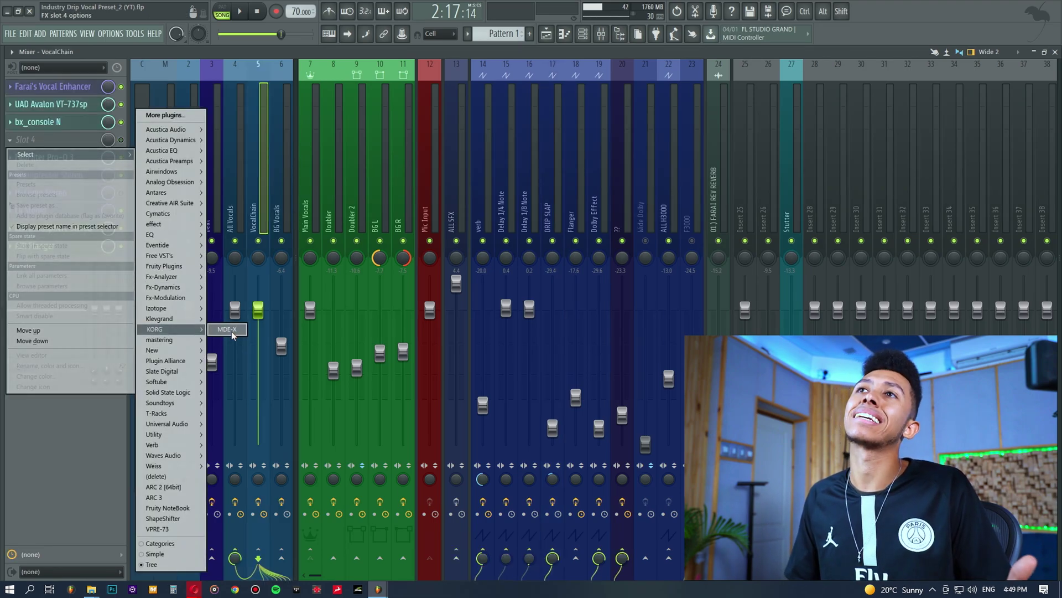
{"action": "left_click", "coordinate": [233, 330]}
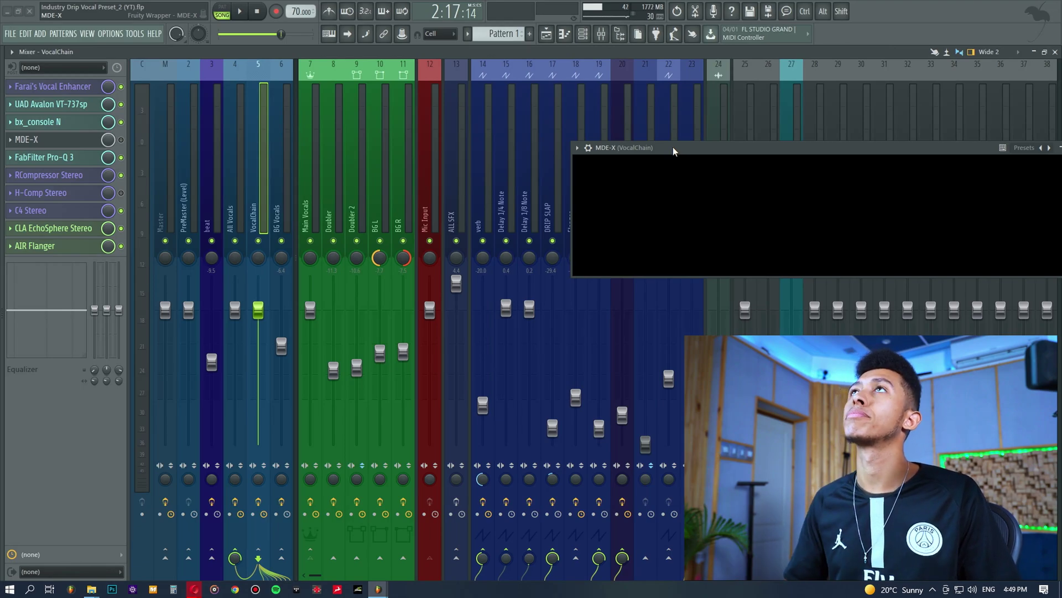
{"action": "left_click_drag", "start_coordinate": [675, 145], "coordinate": [400, 170]}
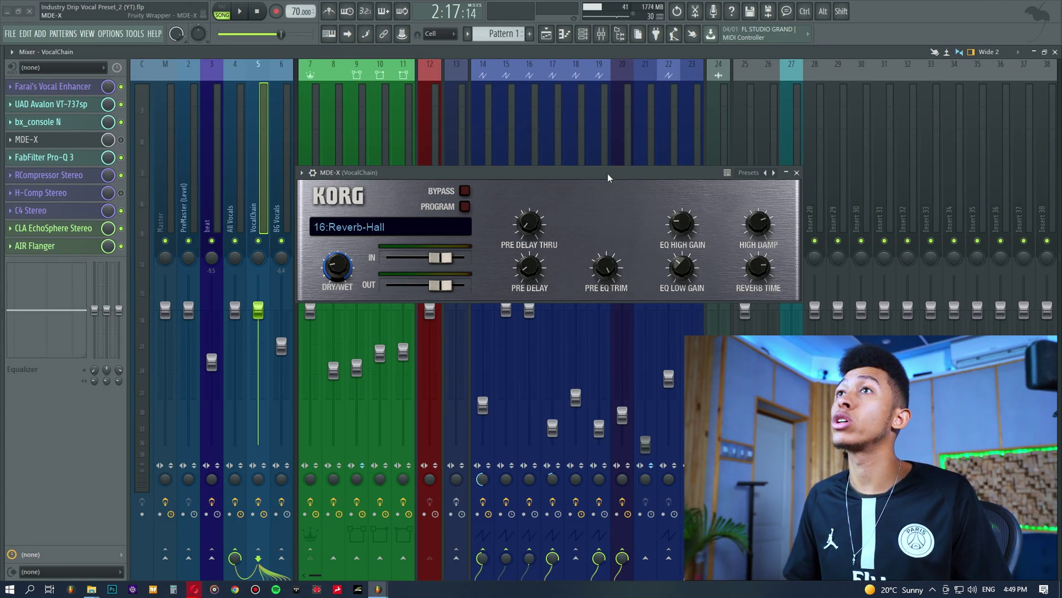
{"action": "left_click_drag", "start_coordinate": [606, 171], "coordinate": [631, 175]}
Step: Load the Amp Sim VOX preset in MDE-X, try its Drive control, and switch the drive mode to Hi-Gain
{"action": "left_click", "coordinate": [326, 175]}
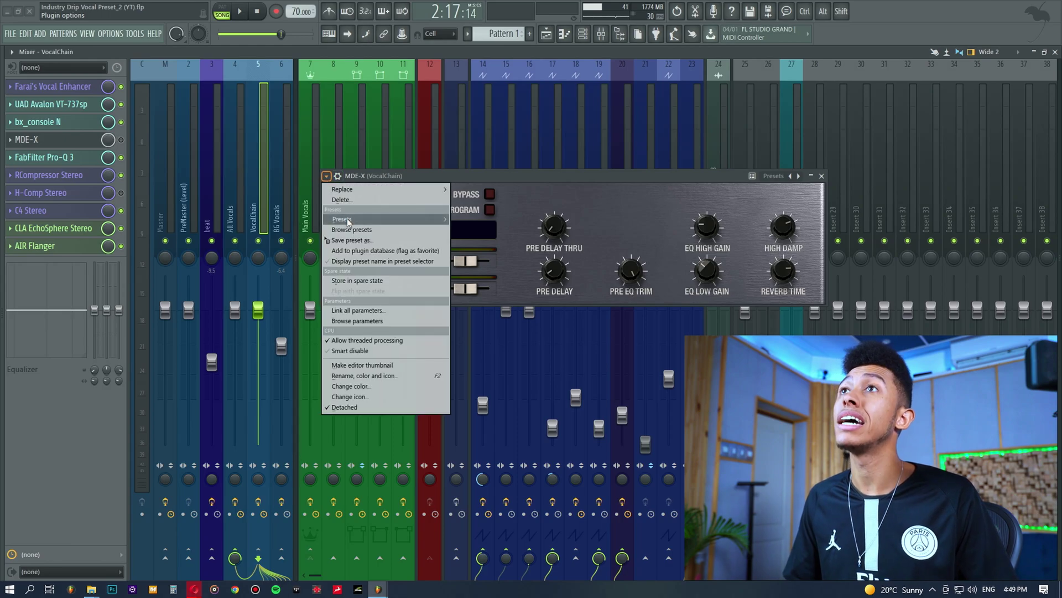
{"action": "mouse_move", "coordinate": [387, 219]}
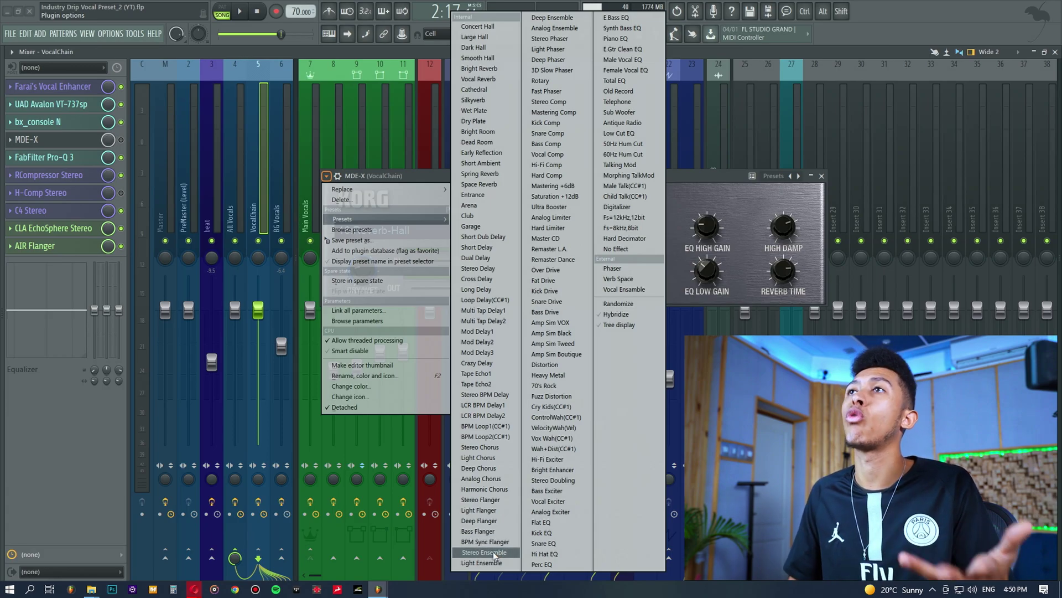
{"action": "left_click", "coordinate": [559, 323]}
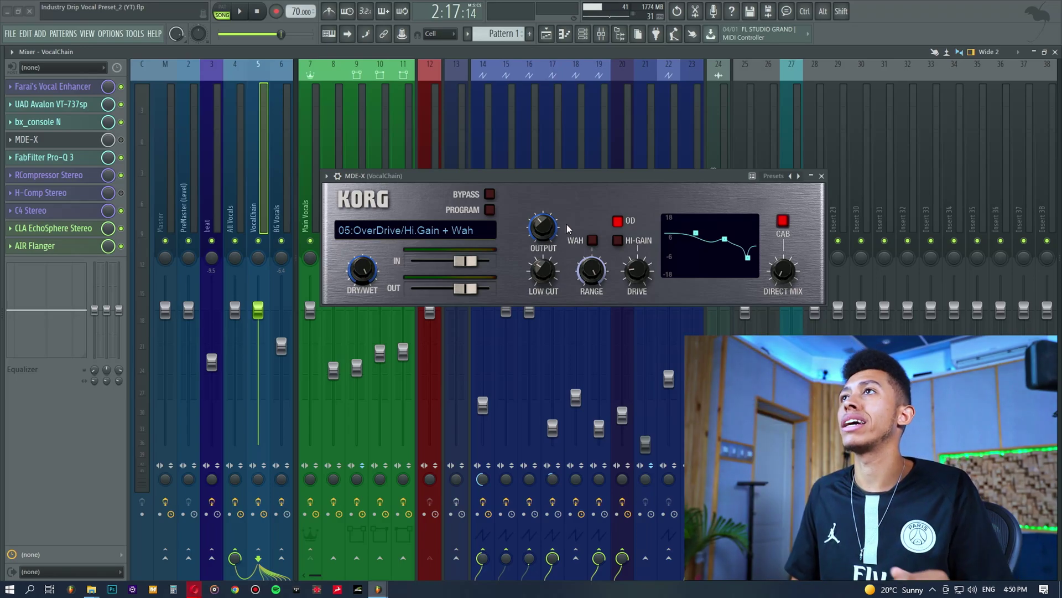
{"action": "left_click_drag", "start_coordinate": [637, 277], "coordinate": [646, 258]}
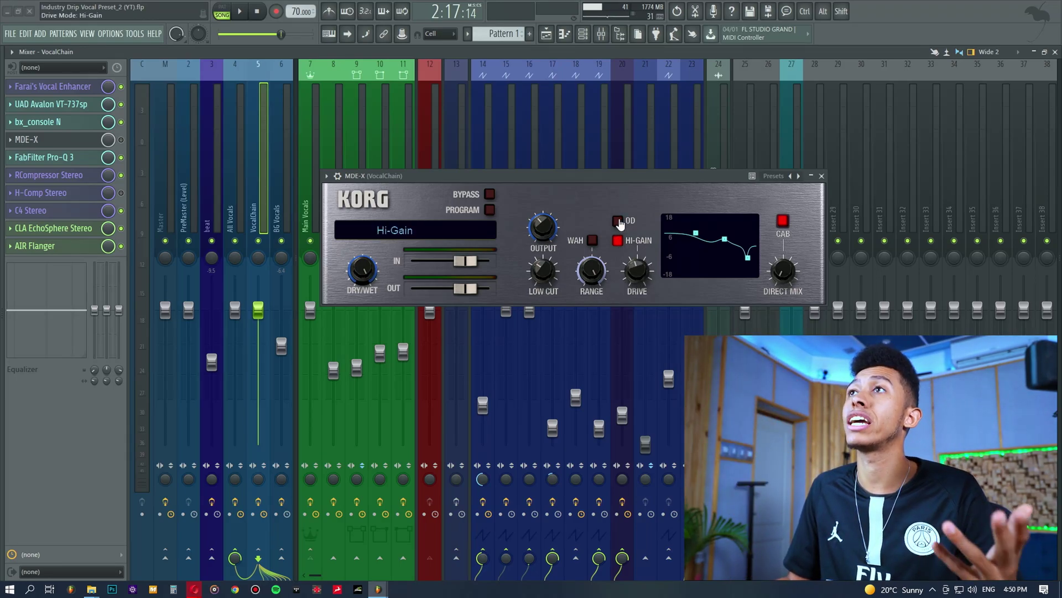
{"action": "left_click", "coordinate": [619, 240]}
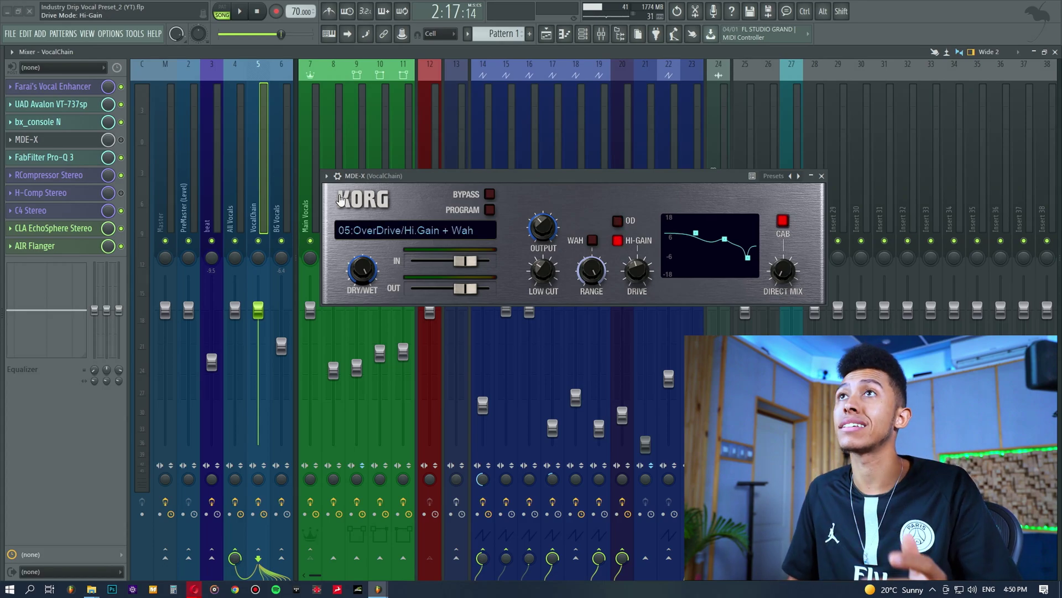
Step: Load a flanger preset in MDE-X and adjust its Dry/Wet mix
{"action": "left_click", "coordinate": [327, 176]}
{"action": "mouse_move", "coordinate": [347, 220]}
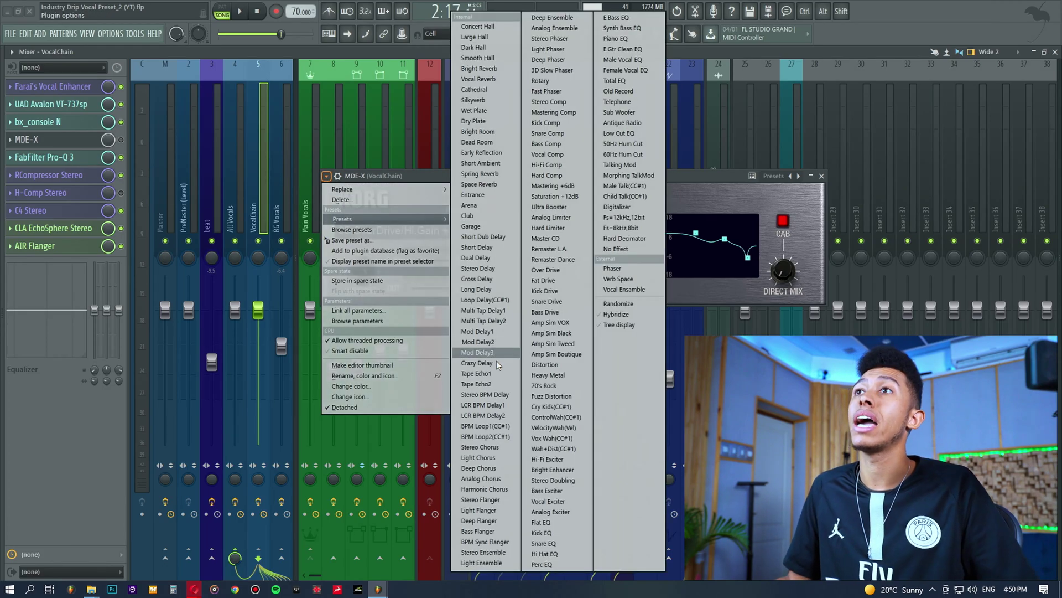
{"action": "left_click", "coordinate": [491, 447]}
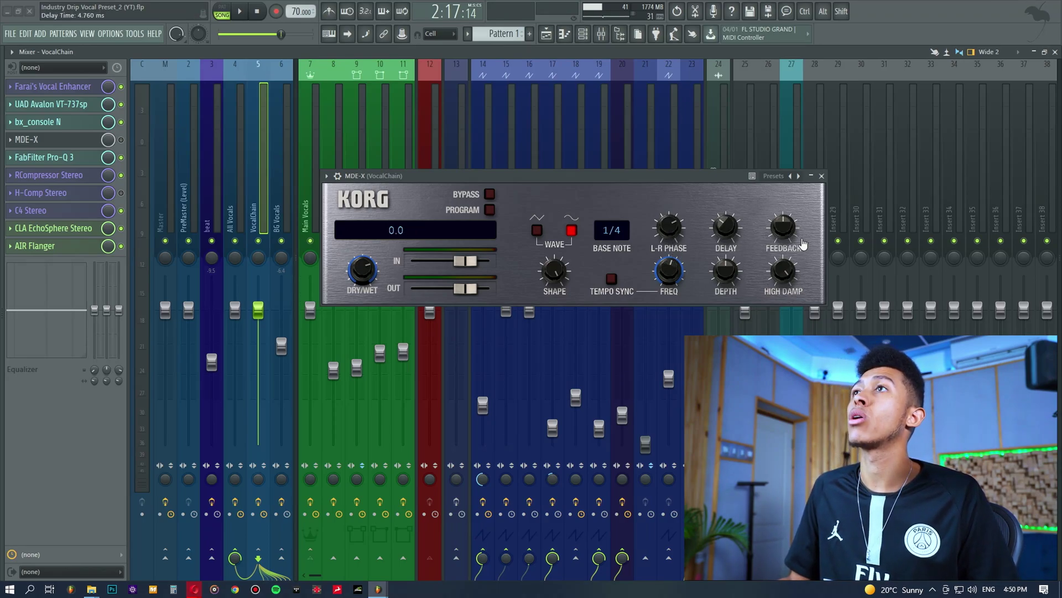
{"action": "mouse_move", "coordinate": [362, 270]}
{"action": "left_mouse_down"}
{"action": "mouse_move", "coordinate": [366, 338]}
{"action": "mouse_move", "coordinate": [352, 264]}
{"action": "left_mouse_up"}
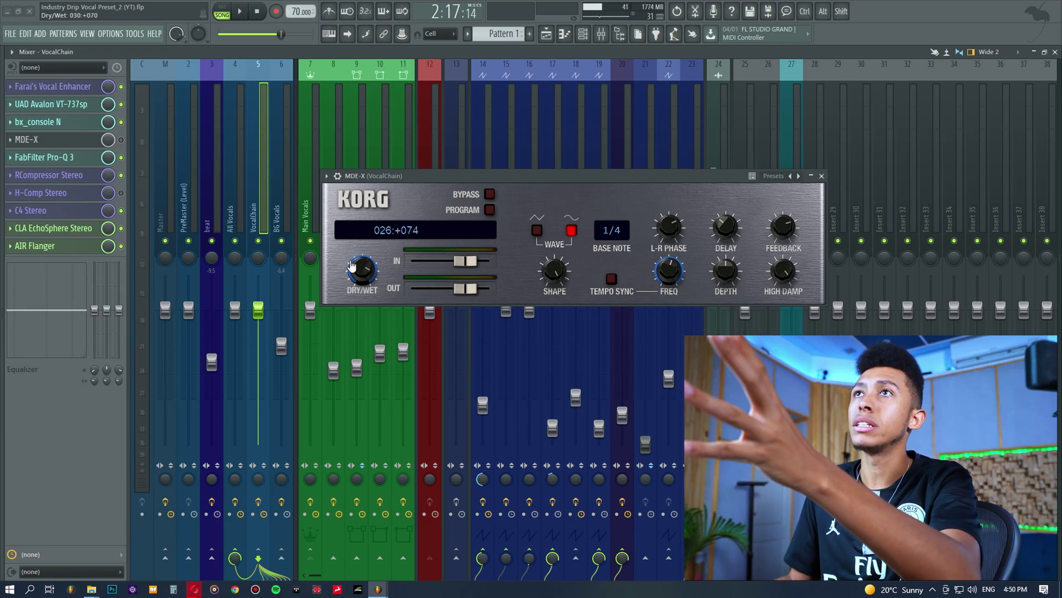
Step: Load the Harmonic Chorus preset in MDE-X, adjust its Dry/Wet mix, and reposition the plugin window
{"action": "left_click", "coordinate": [327, 175]}
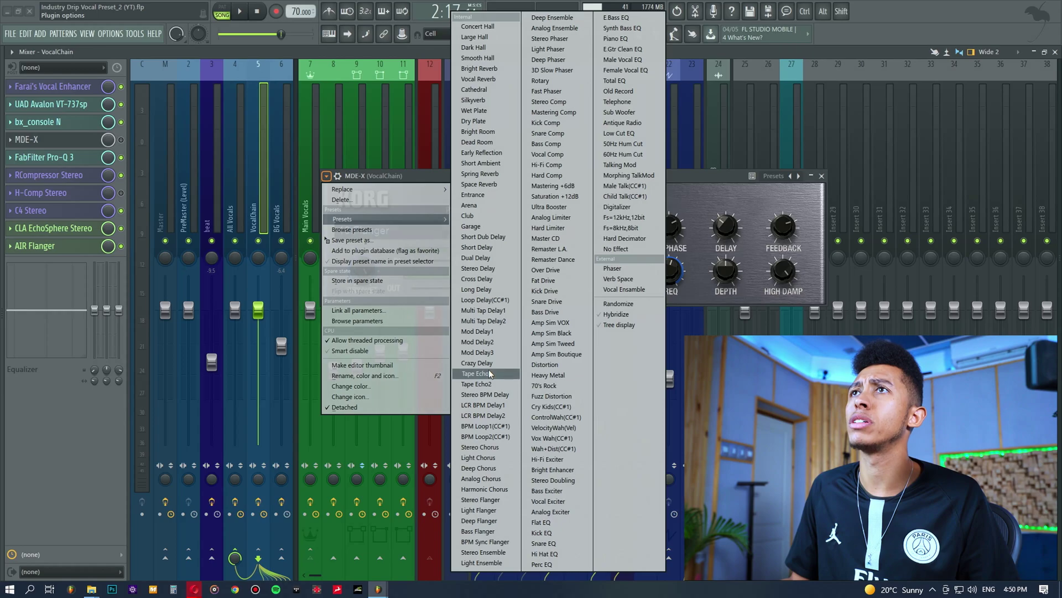
{"action": "left_click", "coordinate": [499, 489]}
{"action": "left_click_drag", "start_coordinate": [361, 270], "coordinate": [367, 327]}
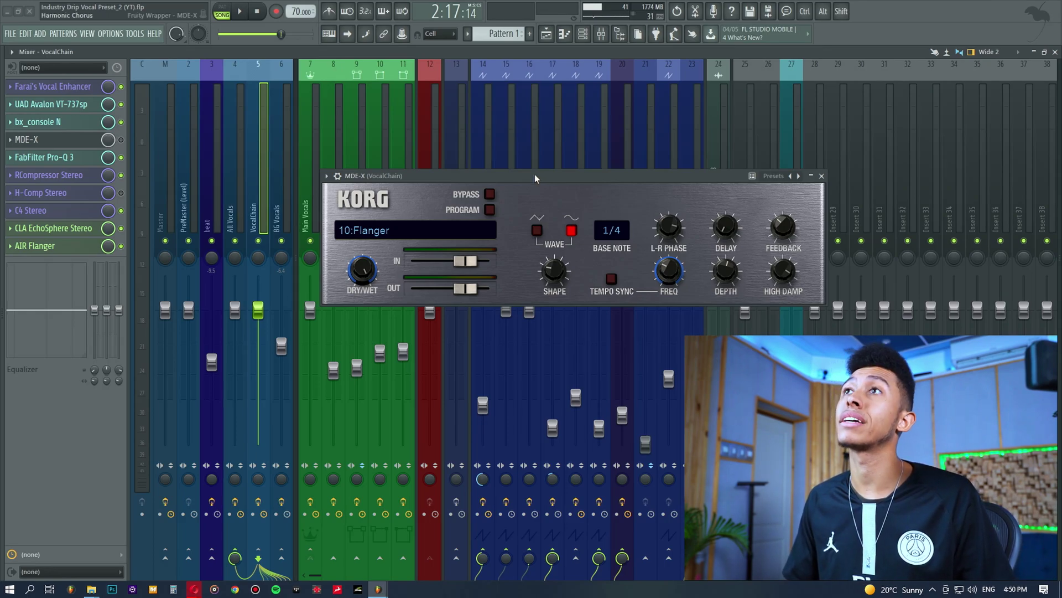
{"action": "left_click_drag", "start_coordinate": [535, 174], "coordinate": [513, 155]}
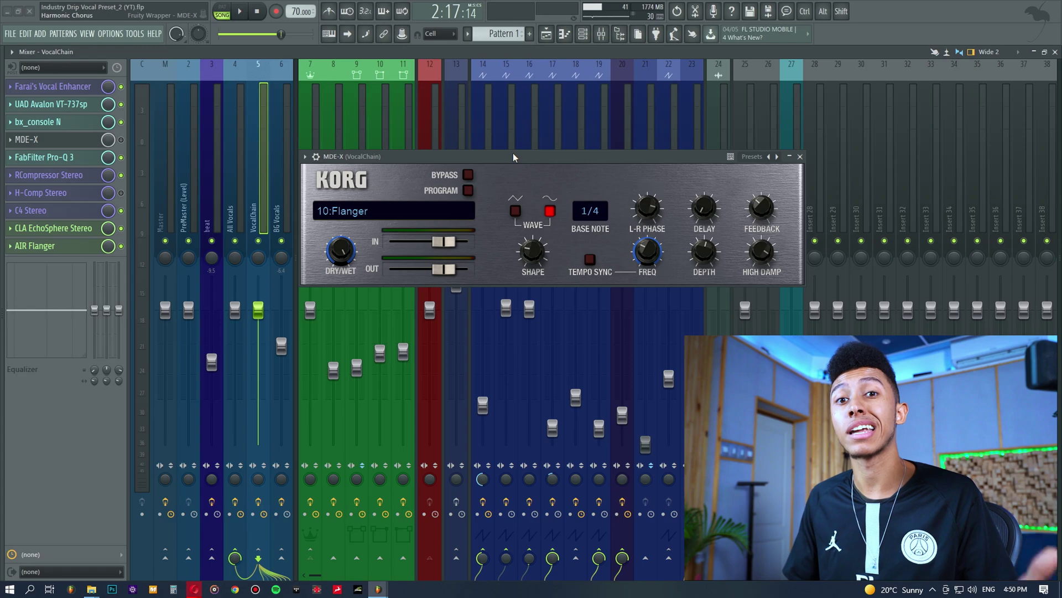
Step: Return to the mixer, play the song with MDE-X enabled on the VocalChain track, and stop playback
{"action": "key", "text": "F5"}
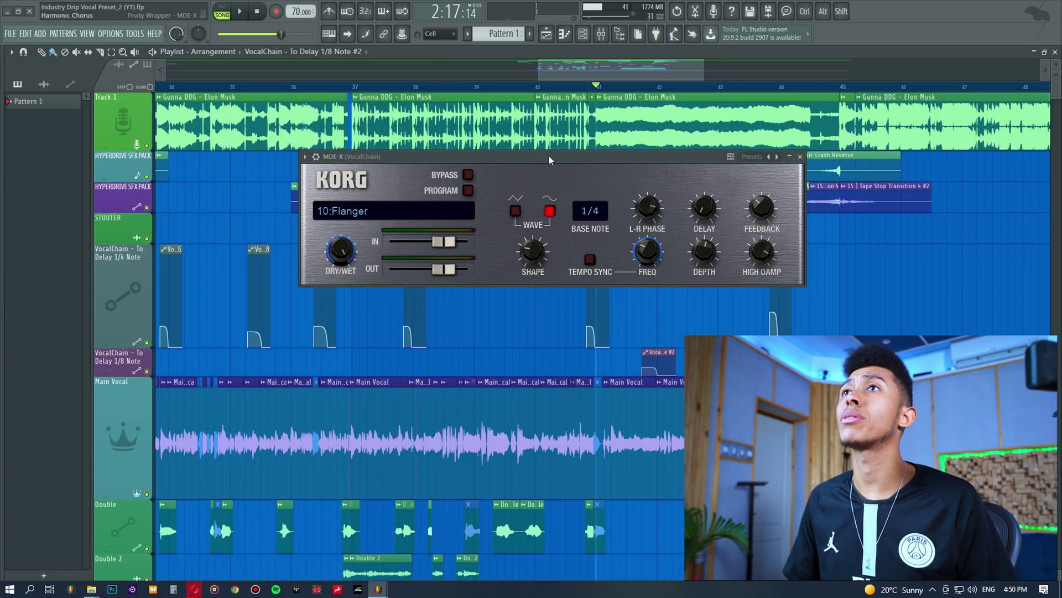
{"action": "left_click_drag", "start_coordinate": [549, 155], "coordinate": [547, 151]}
{"action": "left_click", "coordinate": [601, 34]}
{"action": "key", "text": "space"}
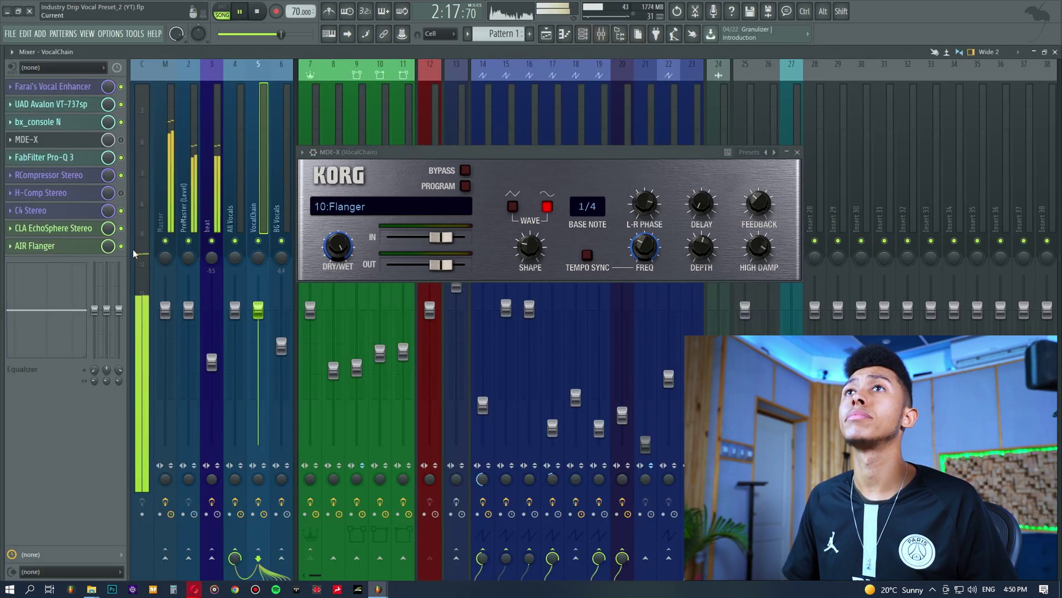
{"action": "mouse_move", "coordinate": [337, 247]}
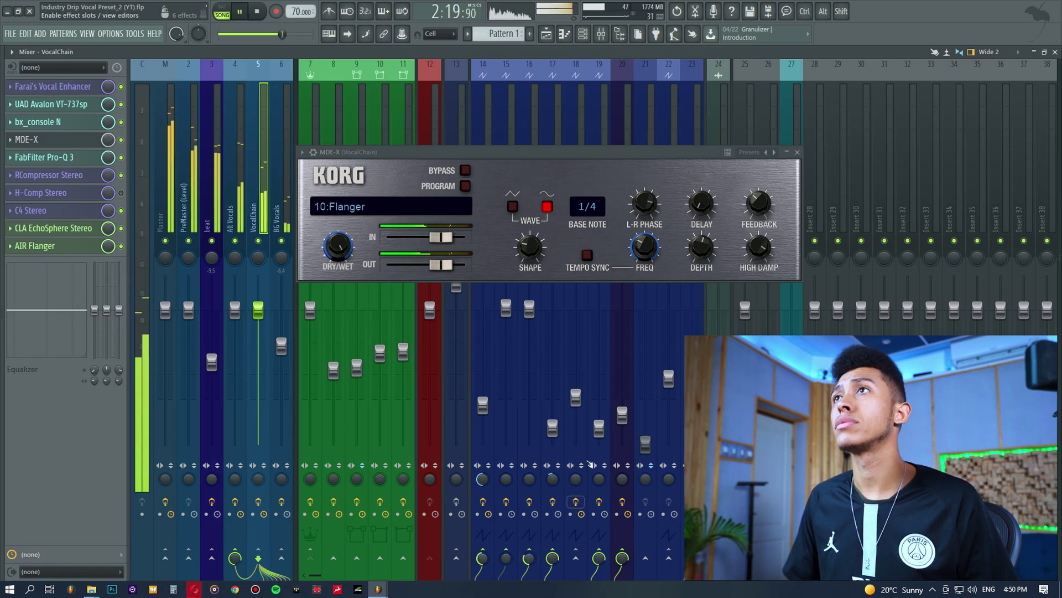
{"action": "scroll", "coordinate": [711, 270], "scroll_direction": "down", "scroll_amount": 6}
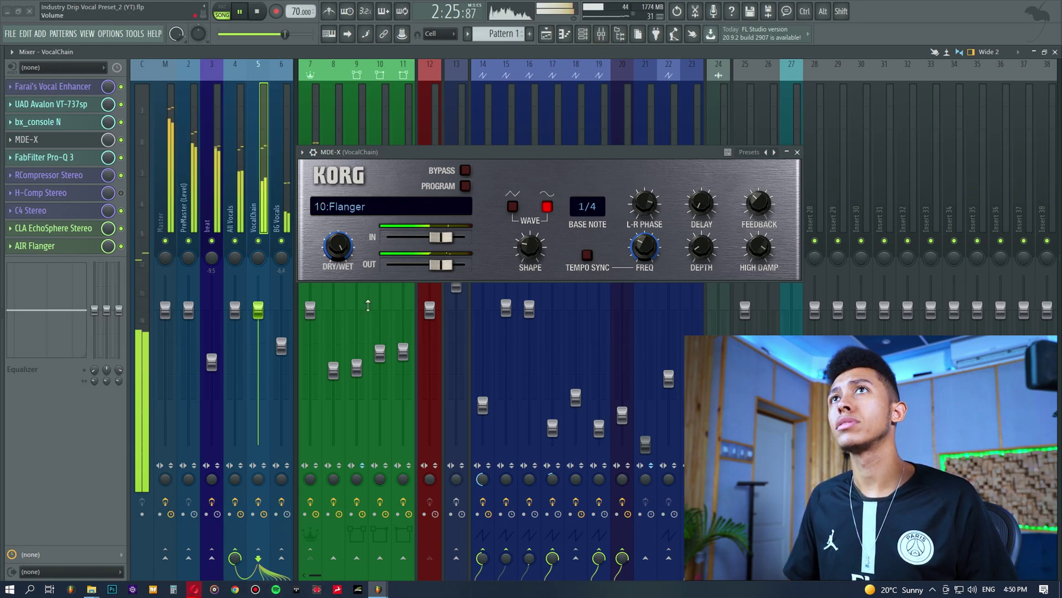
{"action": "key", "text": "space"}
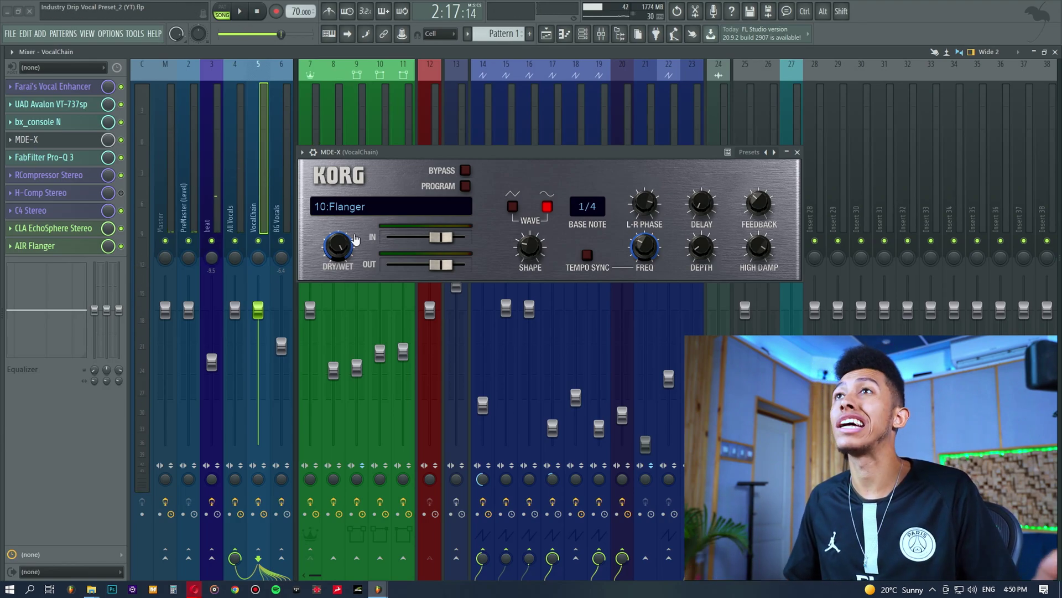
Step: Load the Dark Hall preset in MDE-X and move the plugin to slot 10 of the VocalChain track
{"action": "left_click", "coordinate": [306, 152]}
{"action": "mouse_move", "coordinate": [337, 206]}
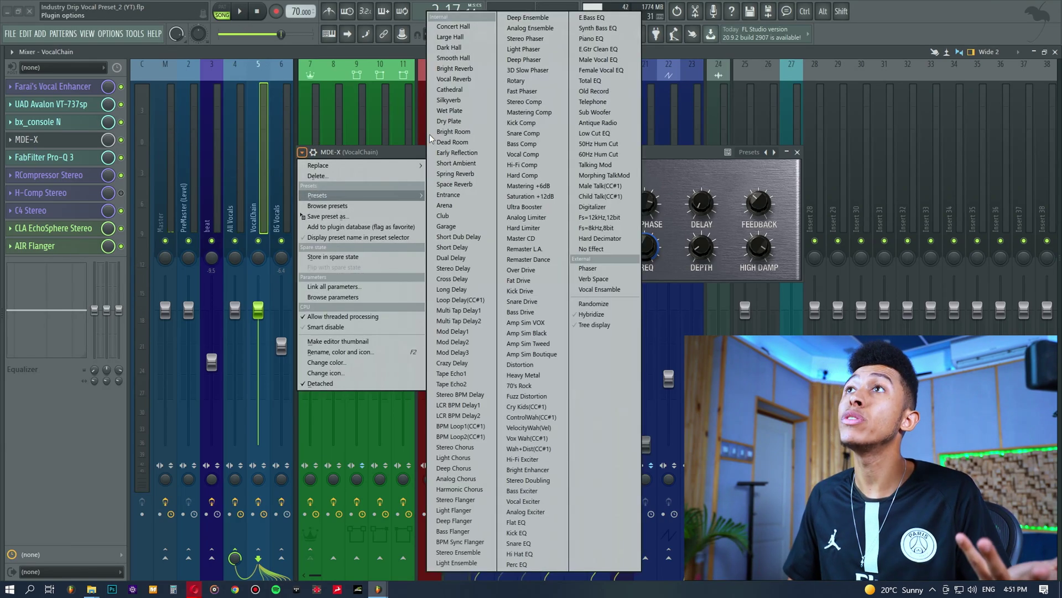
{"action": "left_click", "coordinate": [450, 48]}
{"action": "left_click_drag", "start_coordinate": [92, 143], "coordinate": [90, 250]}
Step: Play the song while adjusting the Dry/Wet and EQ High Gain of the MDE-X hall reverb, and stop playback
{"action": "key", "text": "space"}
{"action": "left_click", "coordinate": [345, 243]}
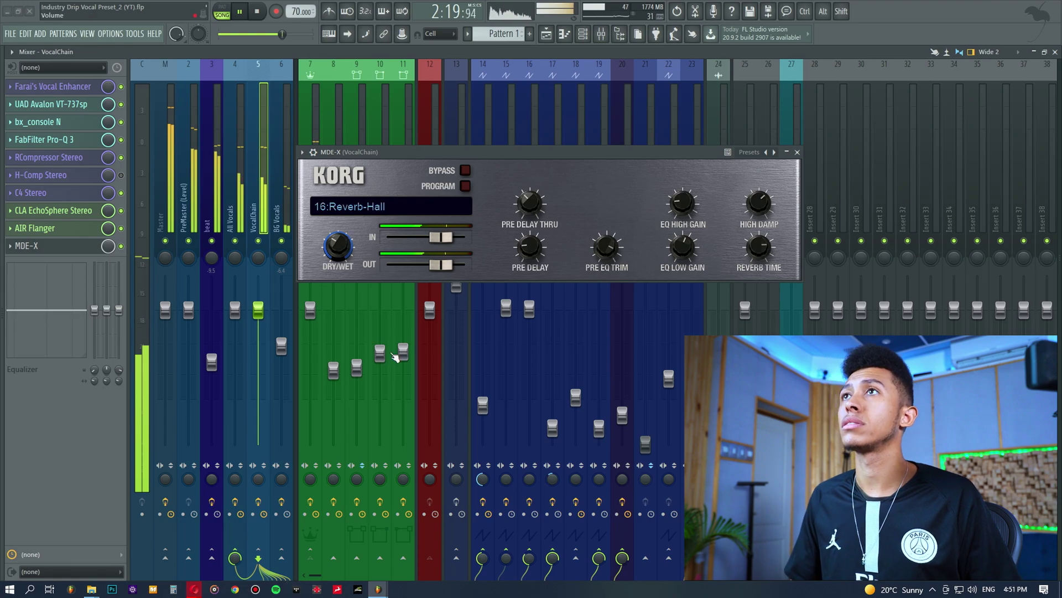
{"action": "left_click_drag", "start_coordinate": [683, 203], "coordinate": [685, 162]}
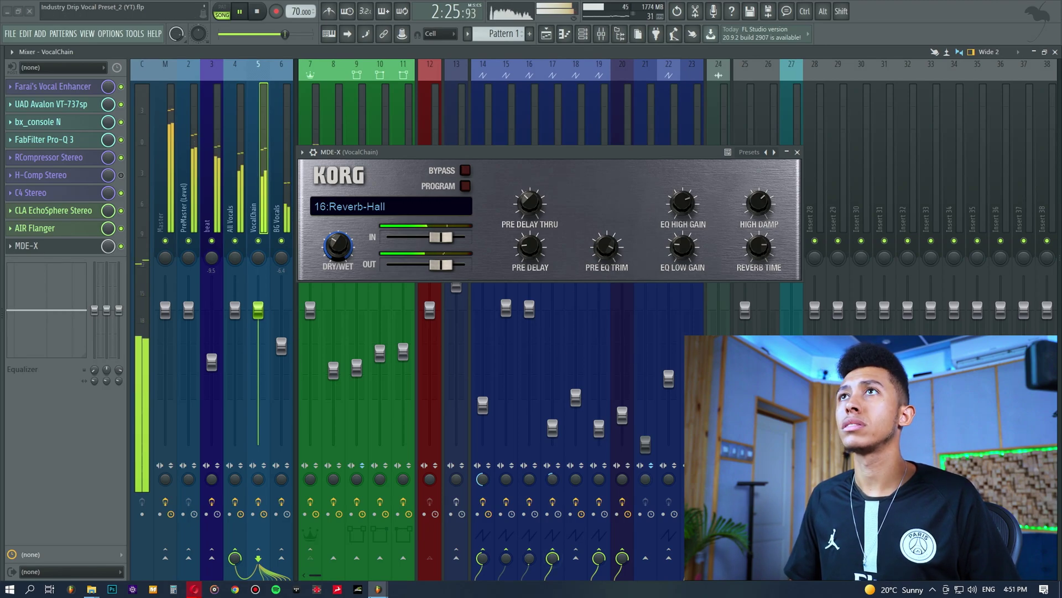
{"action": "key", "text": "space"}
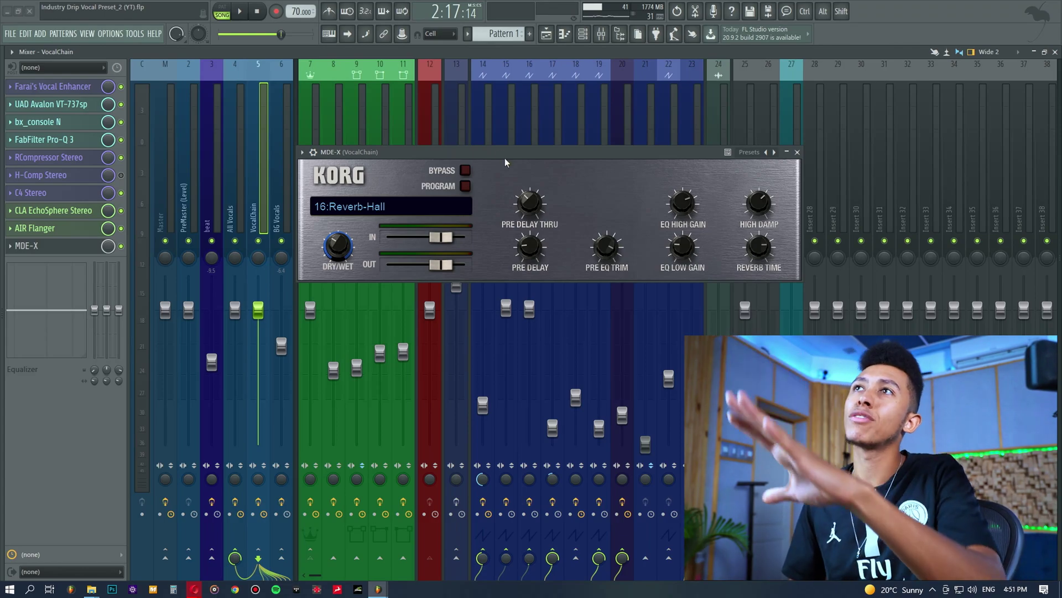
{"action": "left_click_drag", "start_coordinate": [501, 154], "coordinate": [528, 170]}
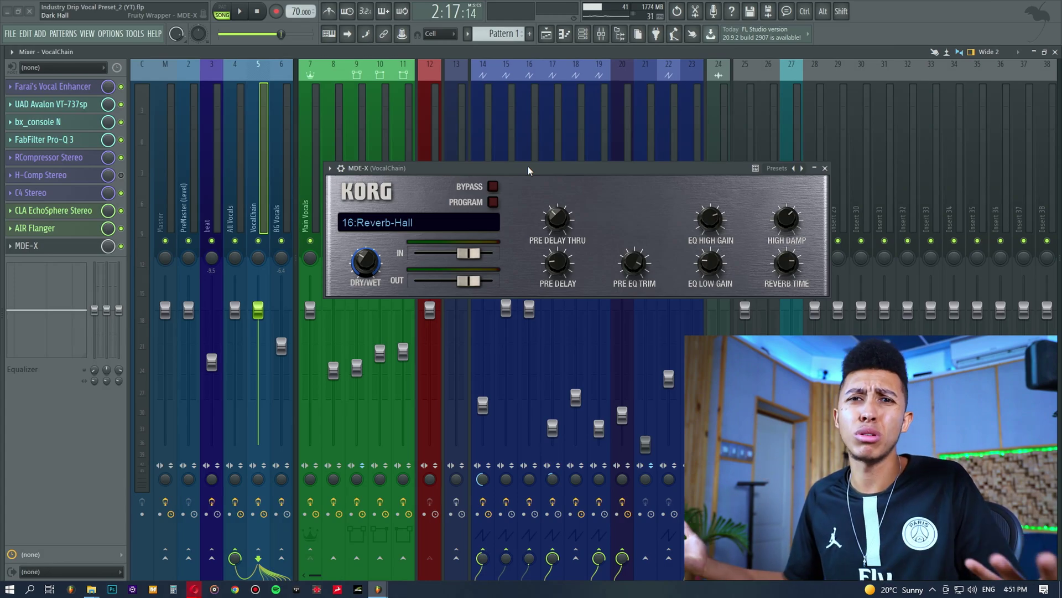
{"action": "left_click_drag", "start_coordinate": [528, 170], "coordinate": [524, 156]}
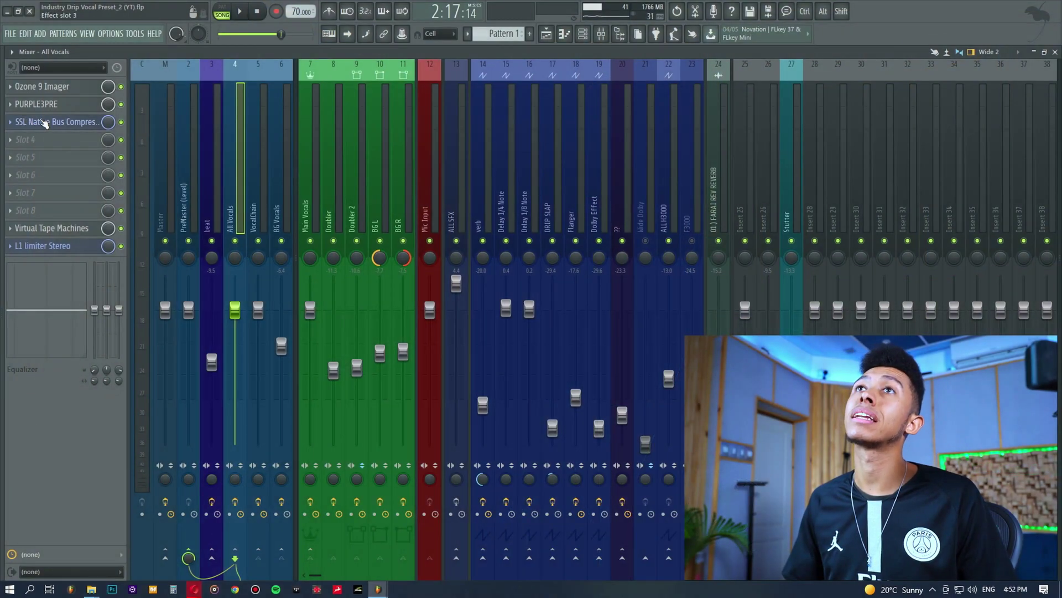
Step: Open SSL Native Bus Compressor on the All Vocals track and play the song to check its compression
{"action": "left_click", "coordinate": [44, 122]}
{"action": "left_click_drag", "start_coordinate": [665, 162], "coordinate": [598, 128]}
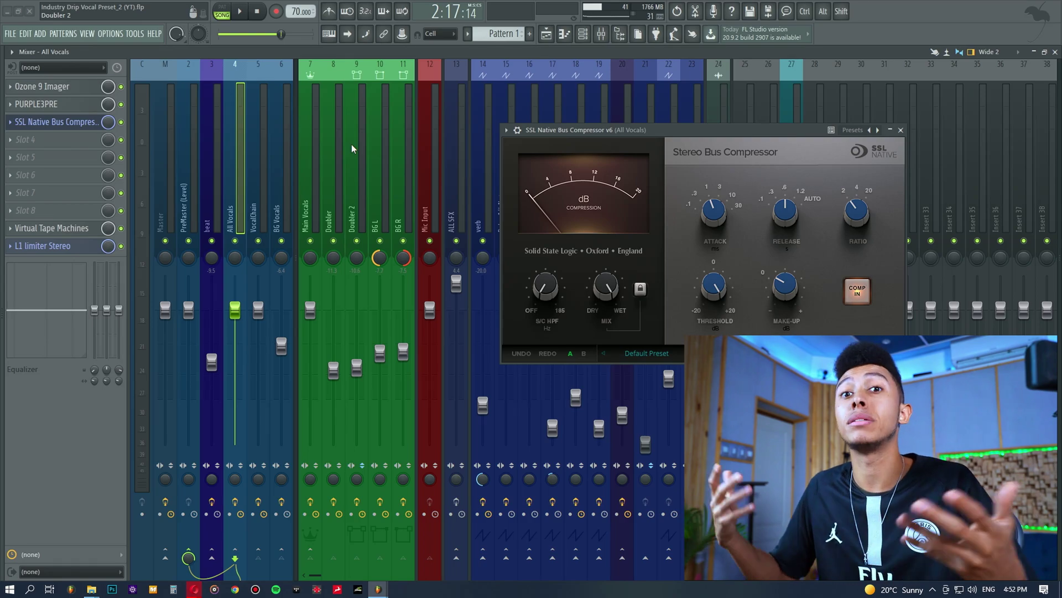
{"action": "left_click_drag", "start_coordinate": [563, 128], "coordinate": [543, 124]}
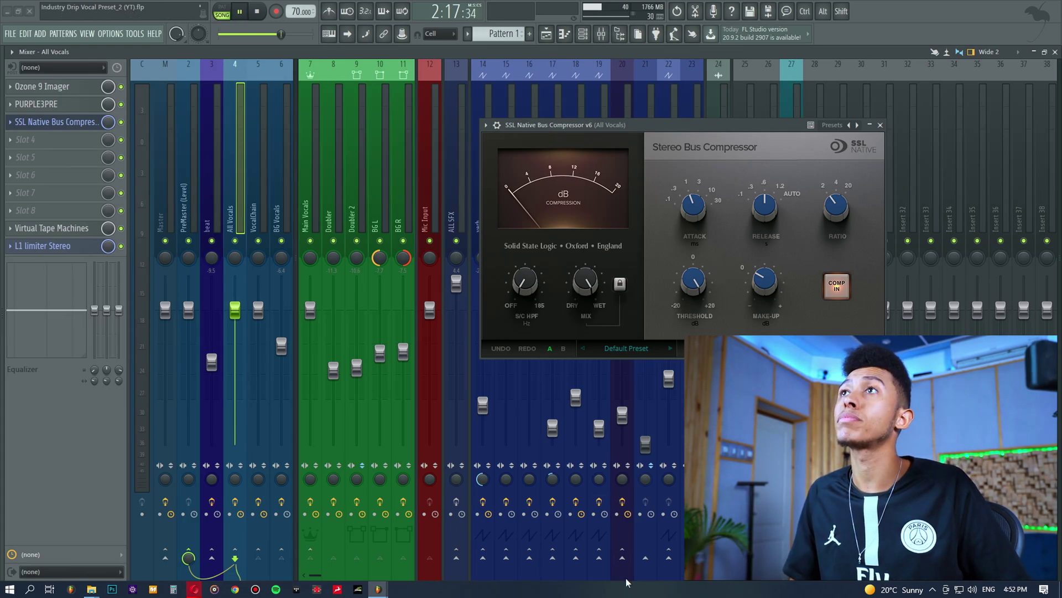
{"action": "key", "text": "space"}
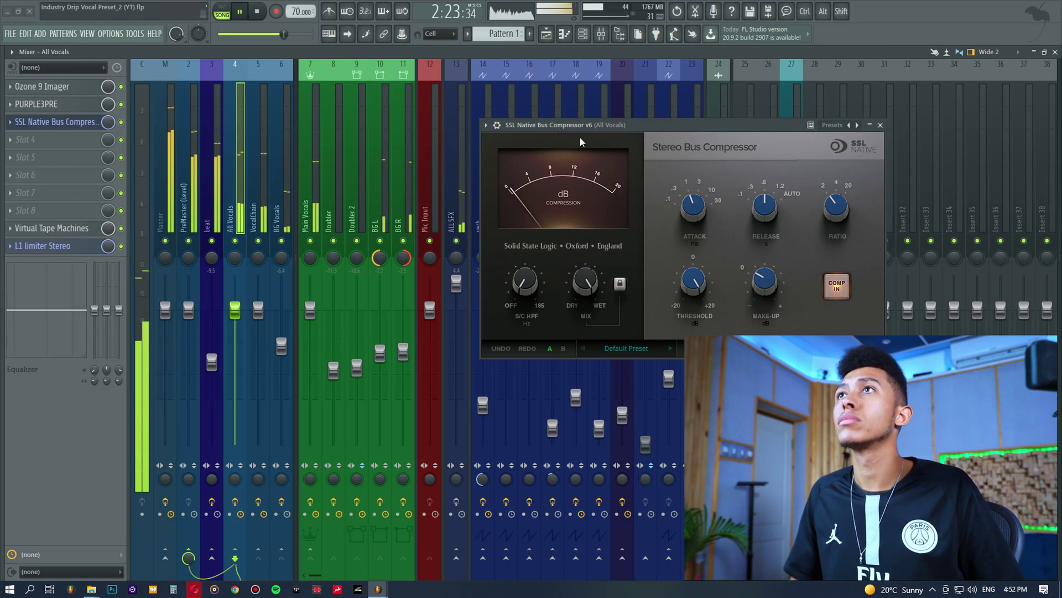
{"action": "key", "text": "space"}
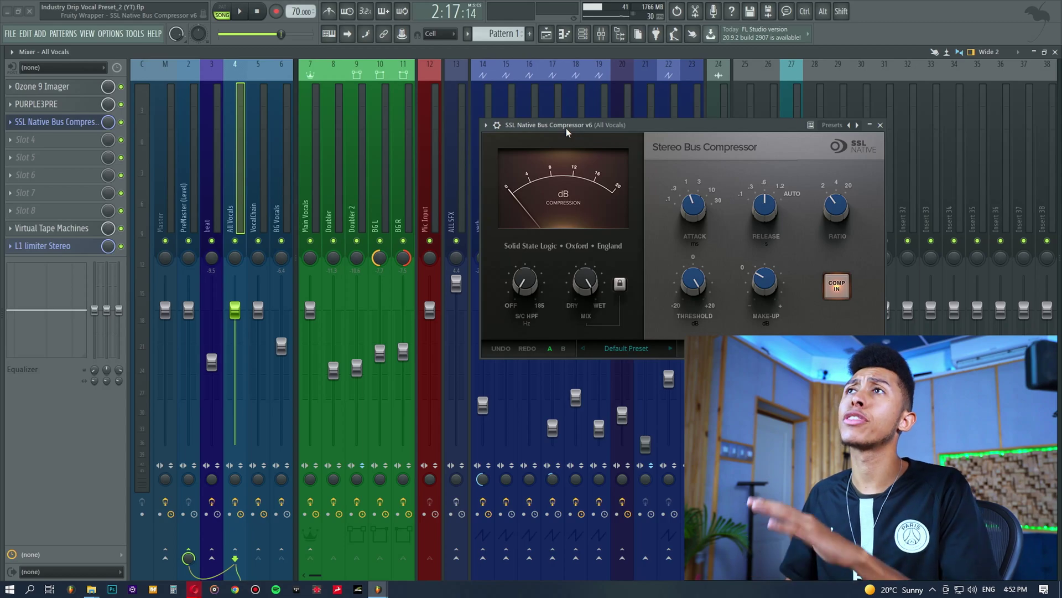
{"action": "left_click_drag", "start_coordinate": [566, 128], "coordinate": [506, 120]}
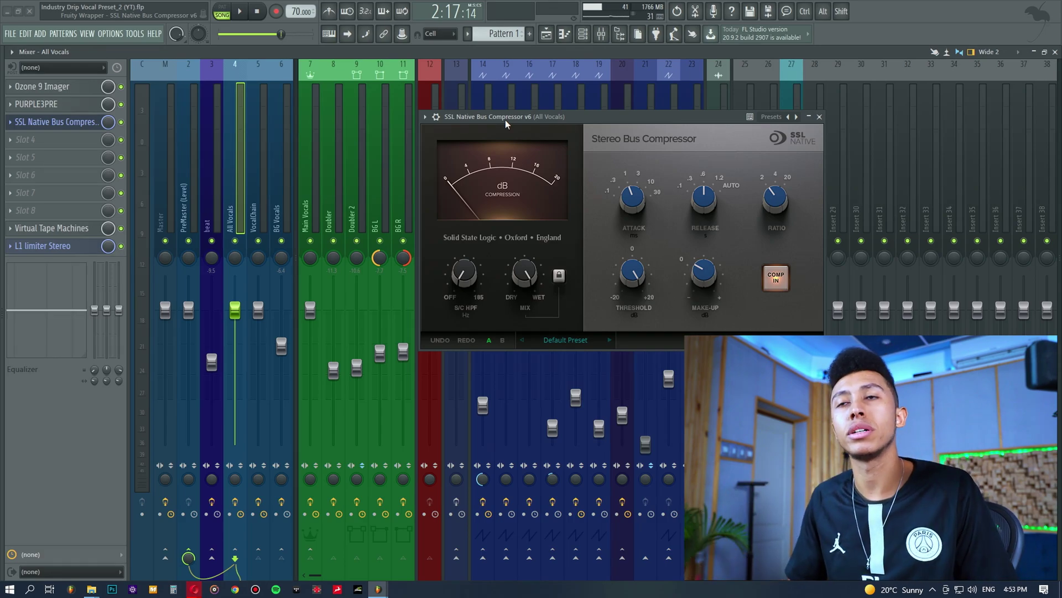
{"action": "left_click_drag", "start_coordinate": [505, 120], "coordinate": [463, 124]}
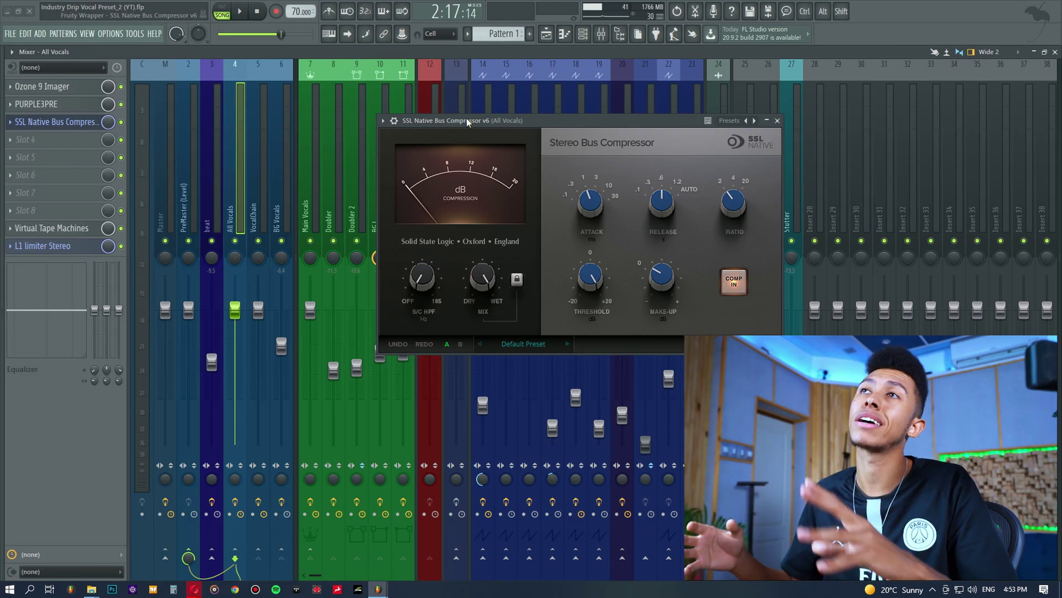
{"action": "left_click_drag", "start_coordinate": [467, 117], "coordinate": [467, 122]}
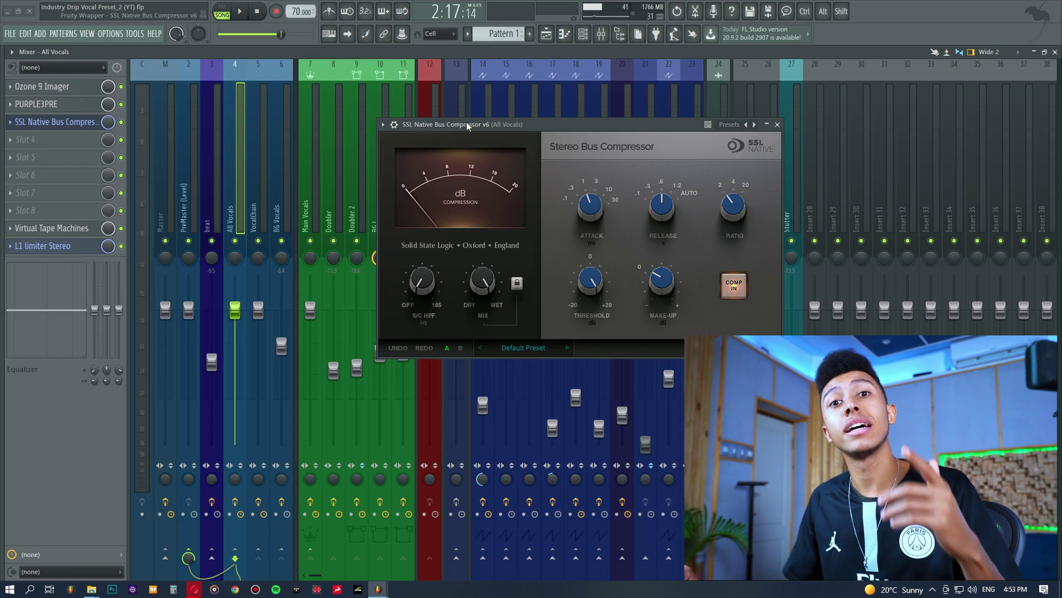
{"action": "left_click_drag", "start_coordinate": [467, 122], "coordinate": [460, 115]}
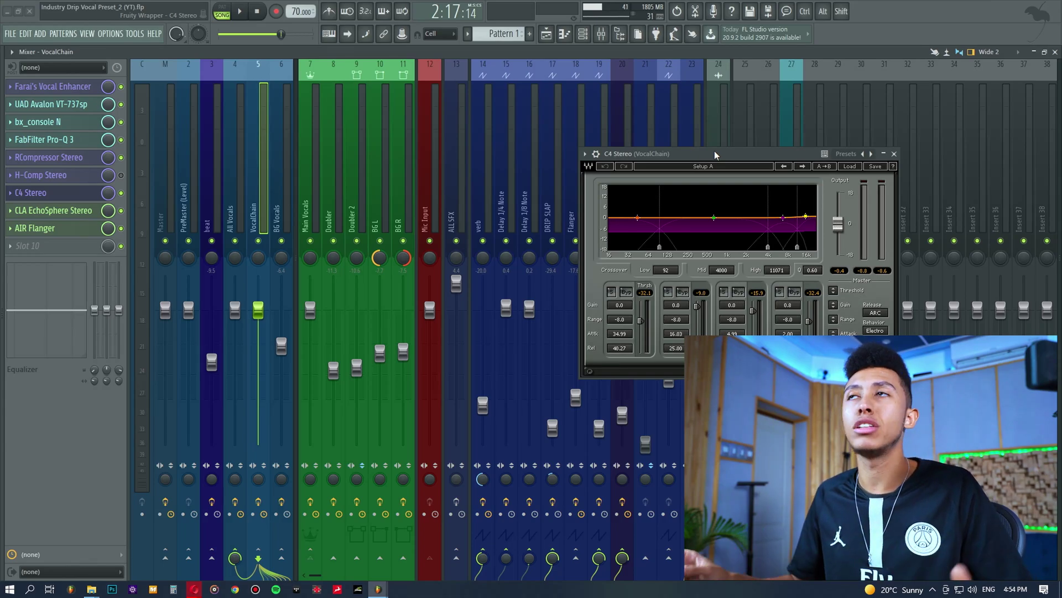
Step: Toggle solo on bands 3 and 2 of C4 Stereo on the VocalChain track, and reposition the plugin window
{"action": "left_click", "coordinate": [723, 292]}
{"action": "left_click", "coordinate": [723, 292]}
{"action": "left_click", "coordinate": [668, 294]}
{"action": "left_click", "coordinate": [668, 294]}
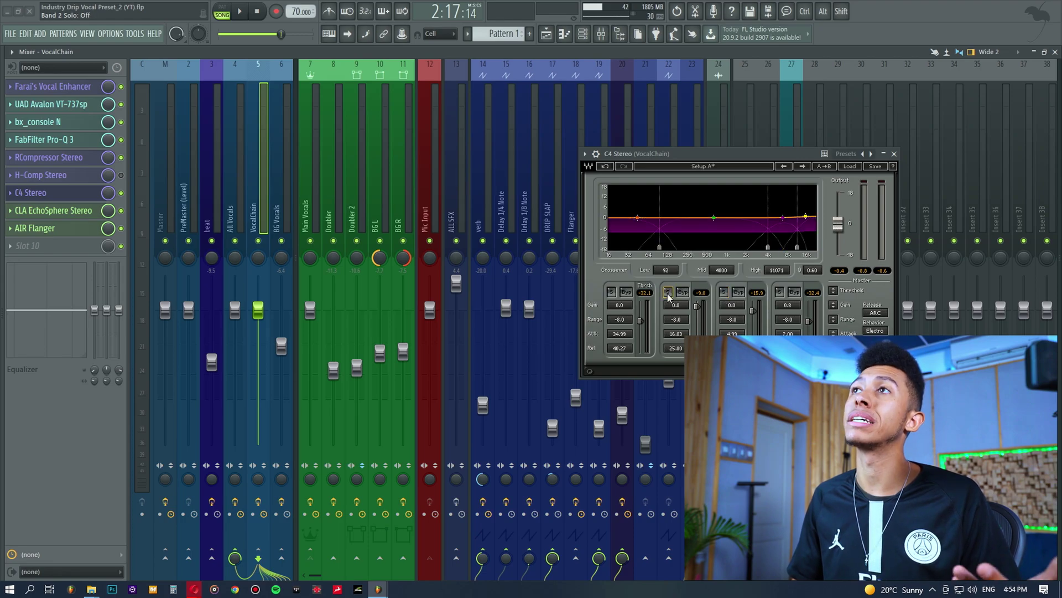
{"action": "left_click_drag", "start_coordinate": [721, 156], "coordinate": [571, 141]}
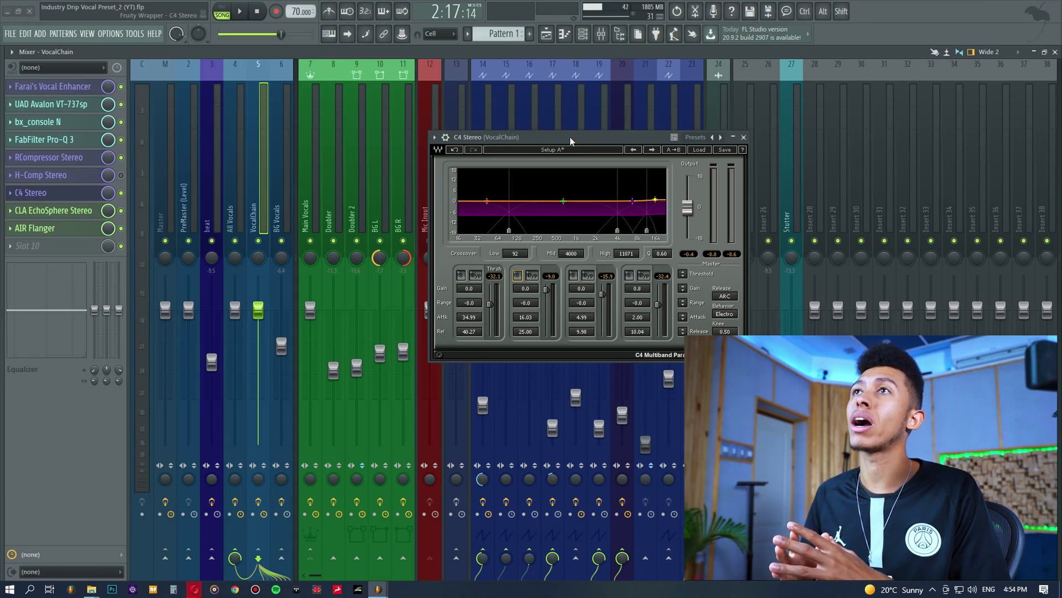
{"action": "left_click_drag", "start_coordinate": [571, 140], "coordinate": [558, 142]}
Step: View the C4 Multiband Parametric Processor's product information, dismiss it, and return to its settings
{"action": "left_click", "coordinate": [425, 150]}
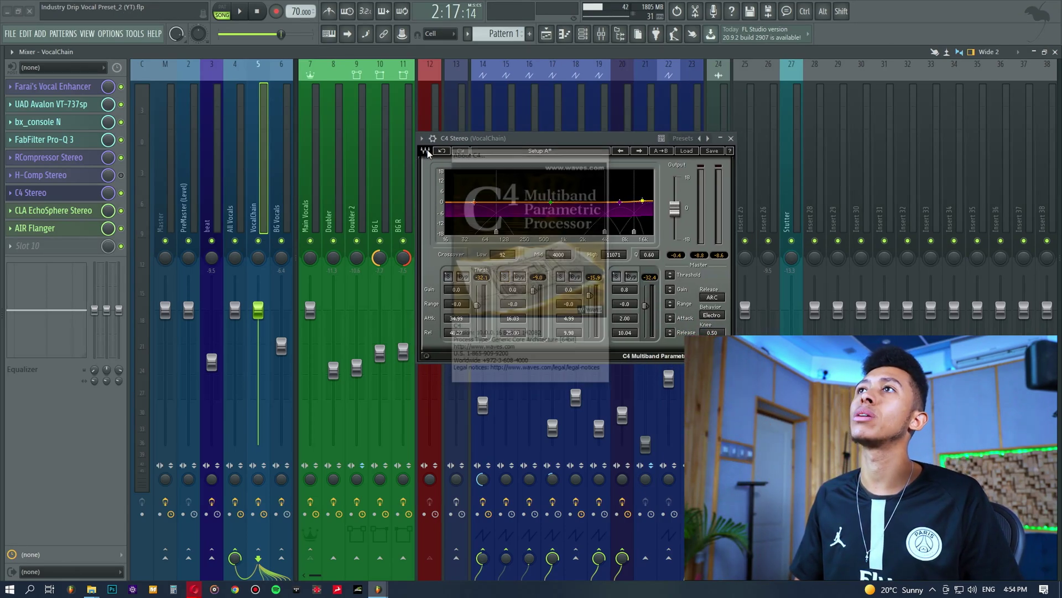
{"action": "left_click", "coordinate": [562, 282]}
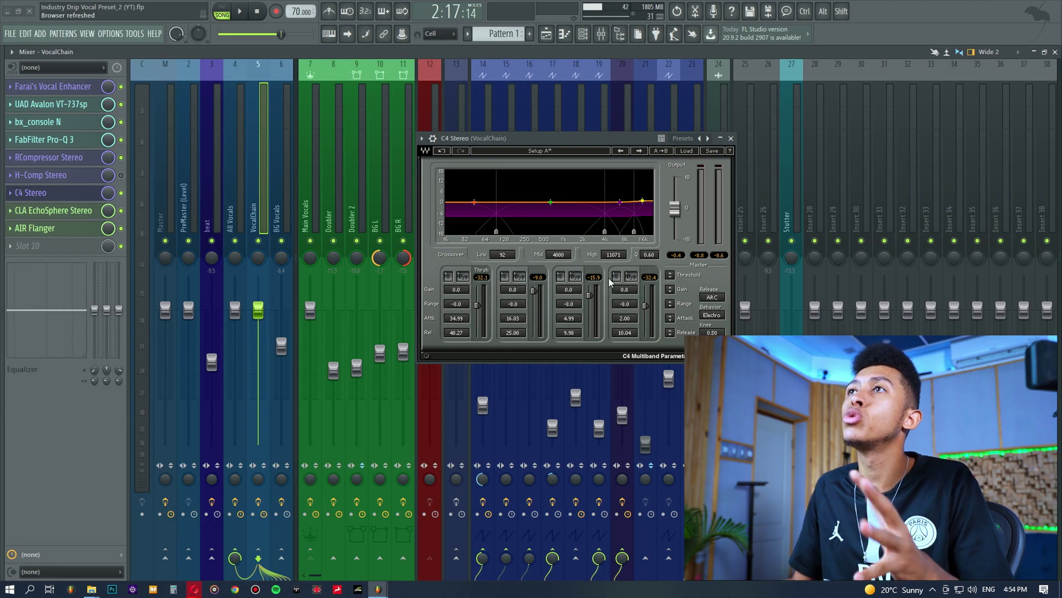
{"action": "left_click_drag", "start_coordinate": [579, 141], "coordinate": [595, 148]}
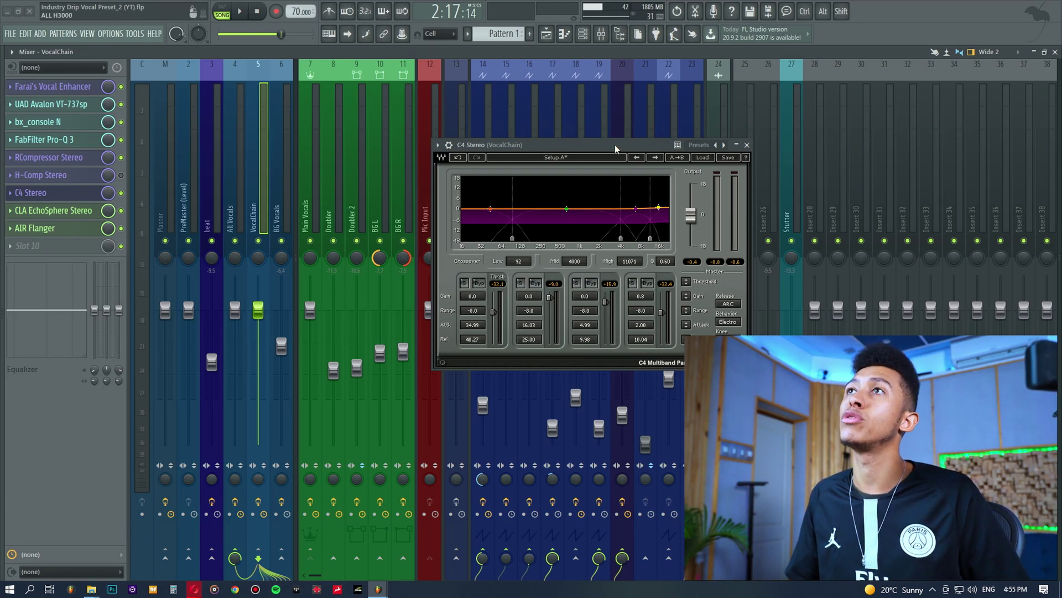
Step: Play the song to check the C4 Stereo multiband processing on the VocalChain track, stop playback, and reposition the plugin window
{"action": "key", "text": "space"}
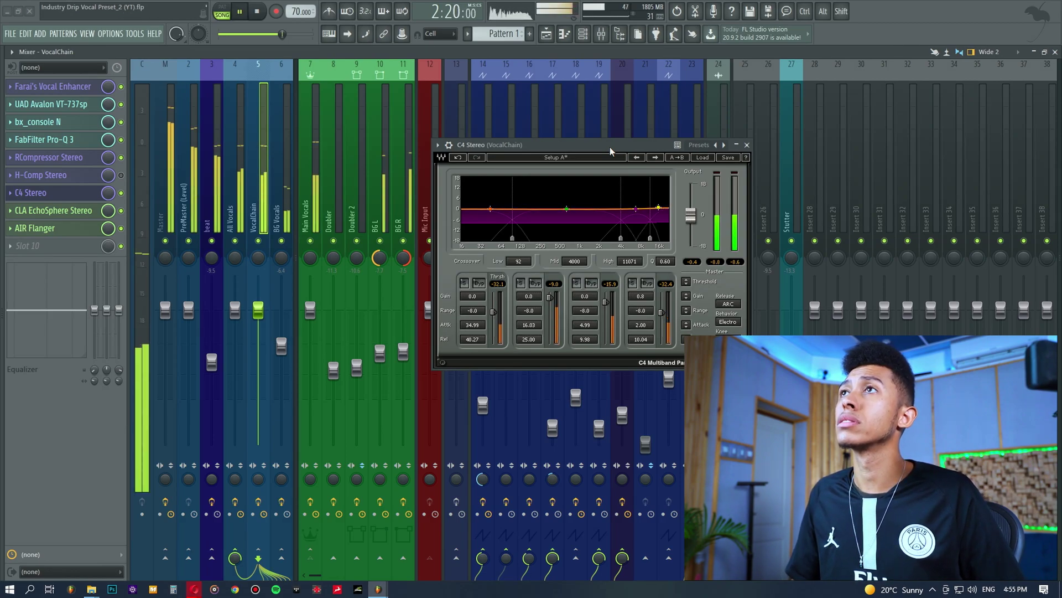
{"action": "key", "text": "space"}
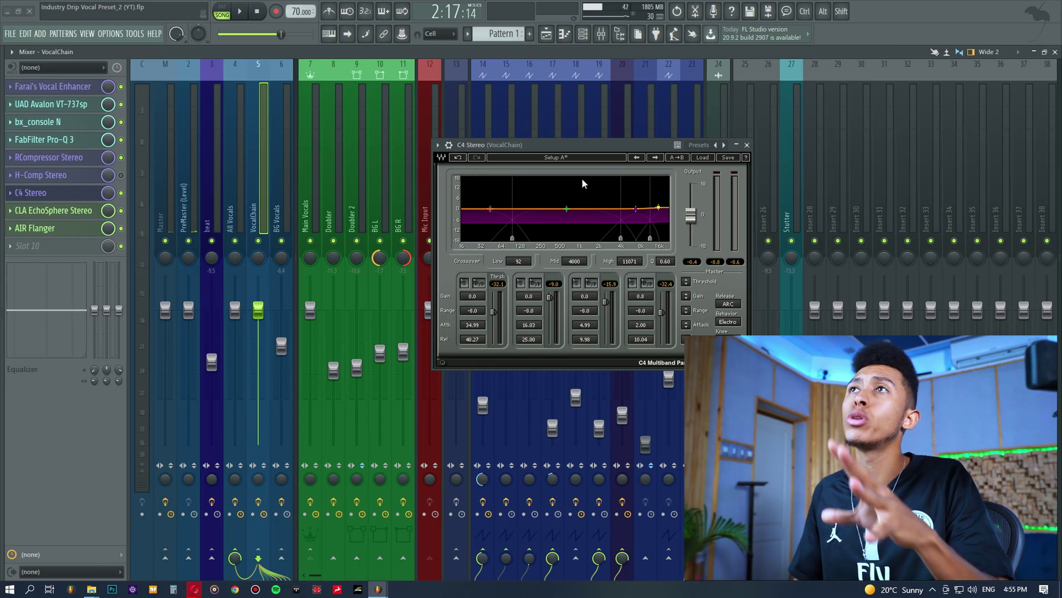
{"action": "left_click_drag", "start_coordinate": [576, 145], "coordinate": [542, 138]}
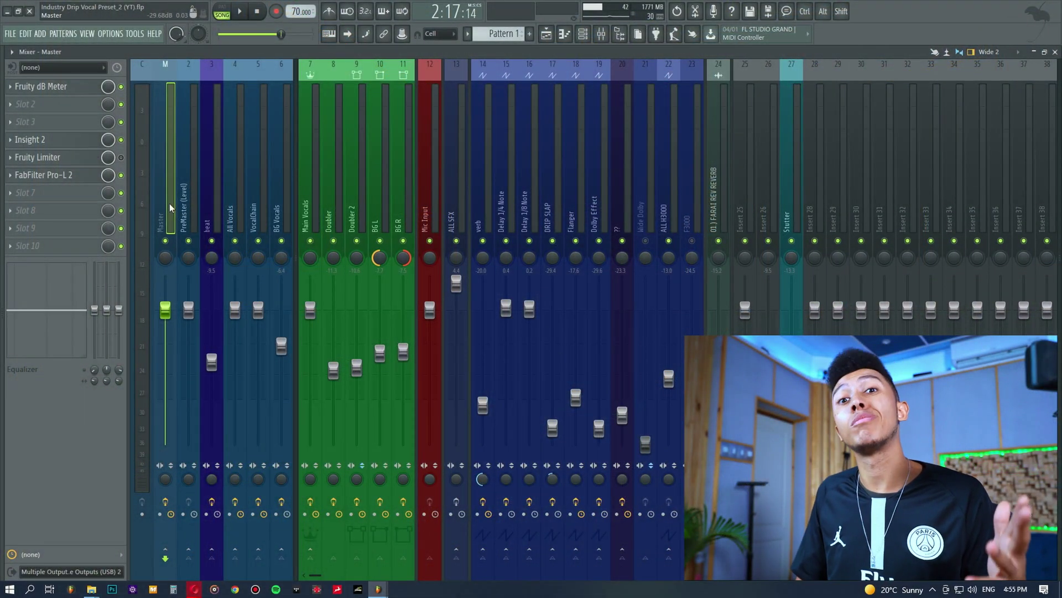
Step: Open FabFilter Pro-L 2 and Fruity Limiter on the Master track, and bring Pro-L 2 back into clear view
{"action": "left_click", "coordinate": [71, 175]}
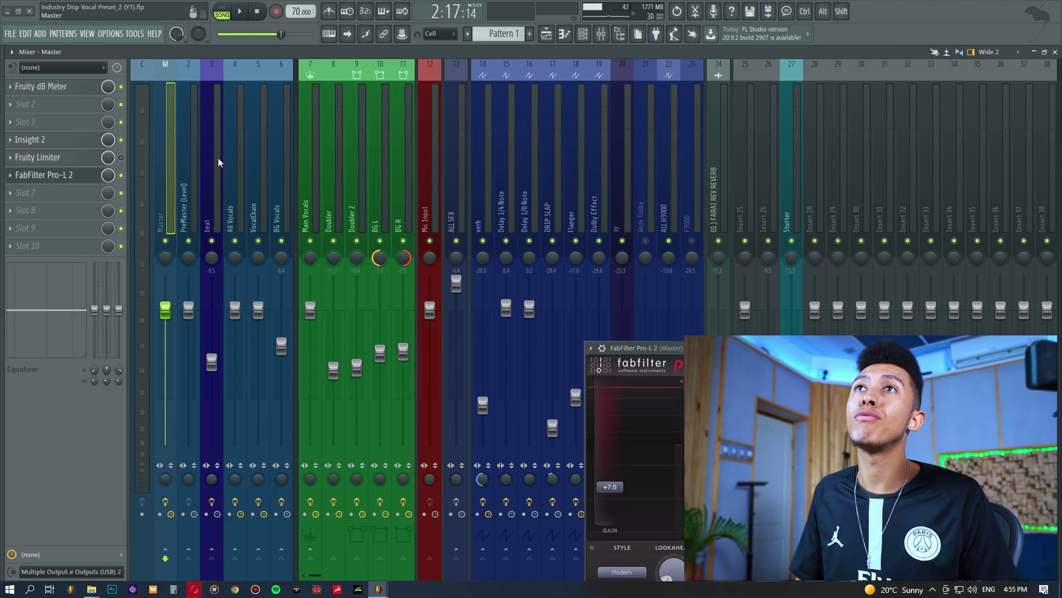
{"action": "left_click_drag", "start_coordinate": [737, 349], "coordinate": [546, 165]}
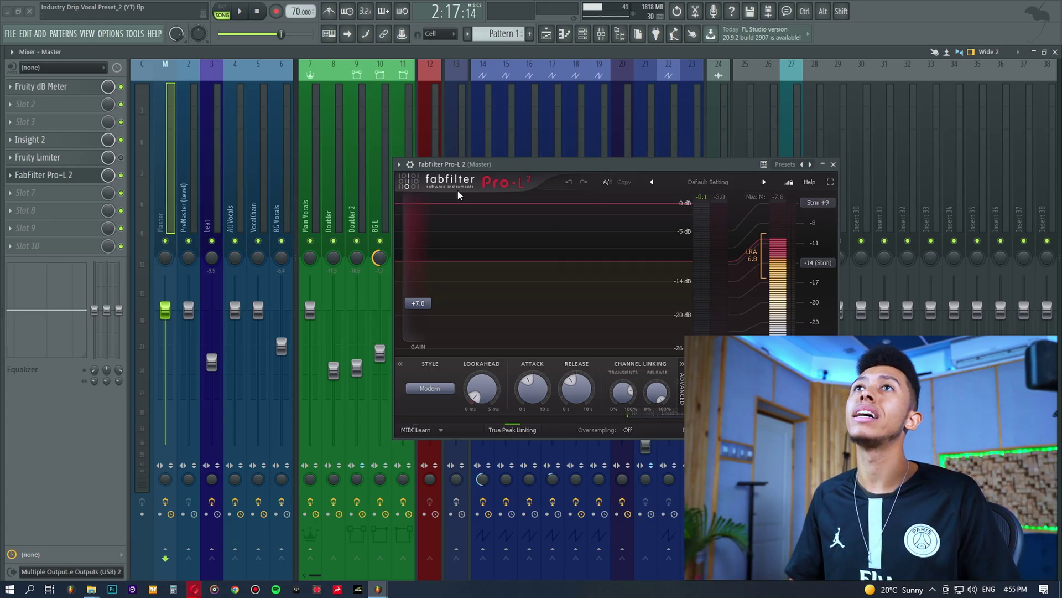
{"action": "left_click", "coordinate": [44, 158]}
{"action": "left_click_drag", "start_coordinate": [537, 163], "coordinate": [673, 336]}
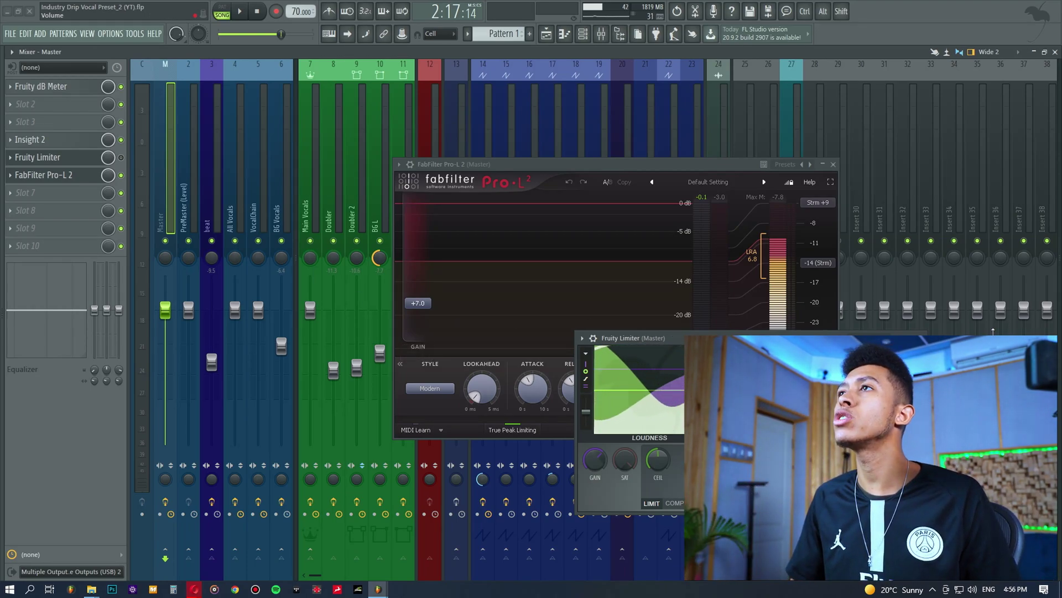
{"action": "left_click", "coordinate": [671, 211]}
{"action": "left_click_drag", "start_coordinate": [667, 162], "coordinate": [609, 148]}
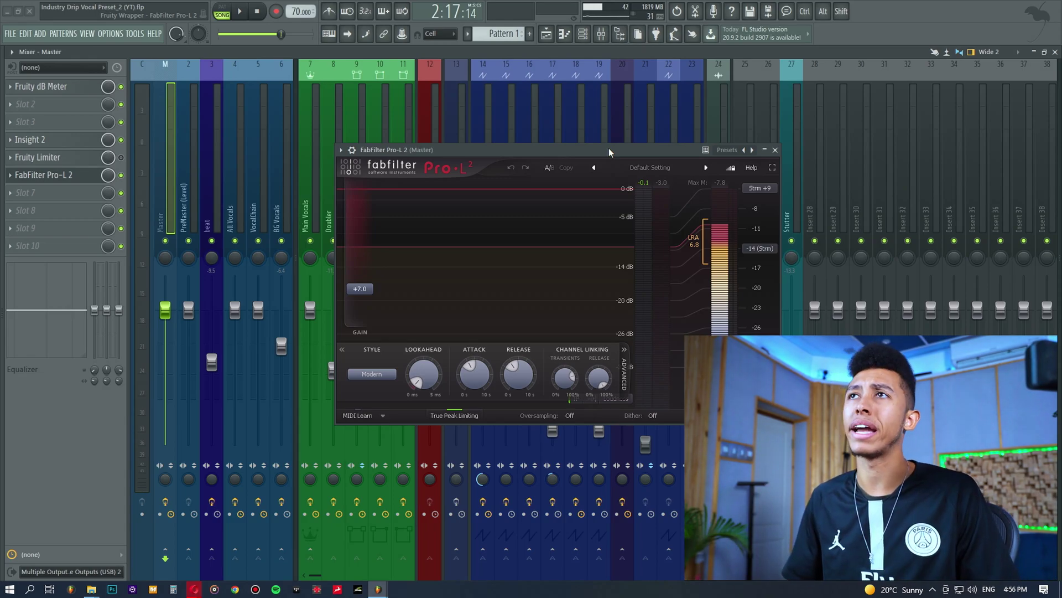
{"action": "left_click_drag", "start_coordinate": [609, 148], "coordinate": [603, 133]}
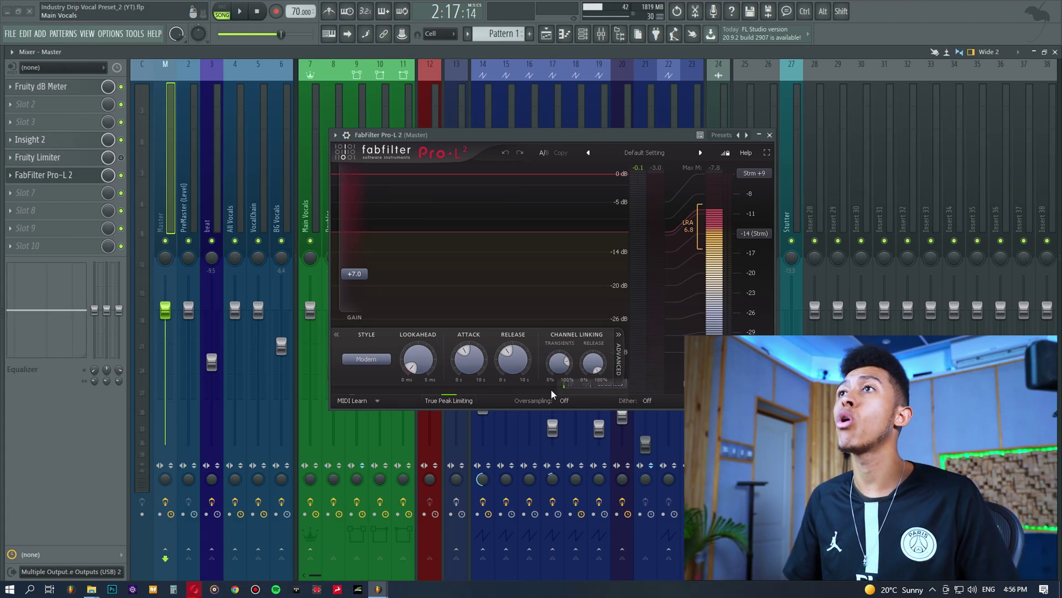
Step: Examine the oversampling, dither and limiting style options of FabFilter Pro-L 2 without changing them
{"action": "left_click", "coordinate": [563, 404]}
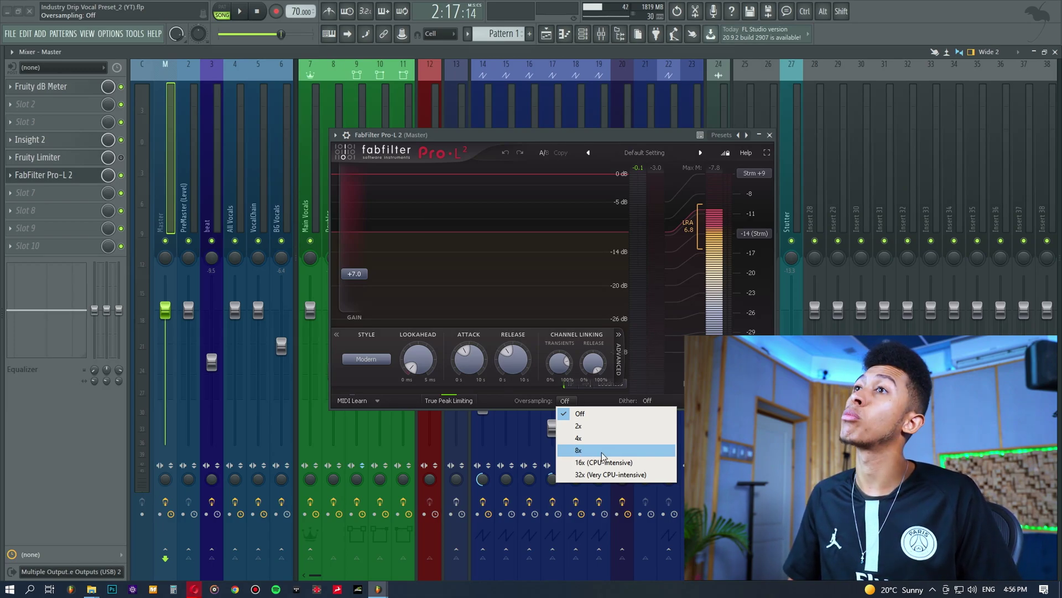
{"action": "left_click", "coordinate": [493, 401]}
{"action": "left_click", "coordinate": [648, 400]}
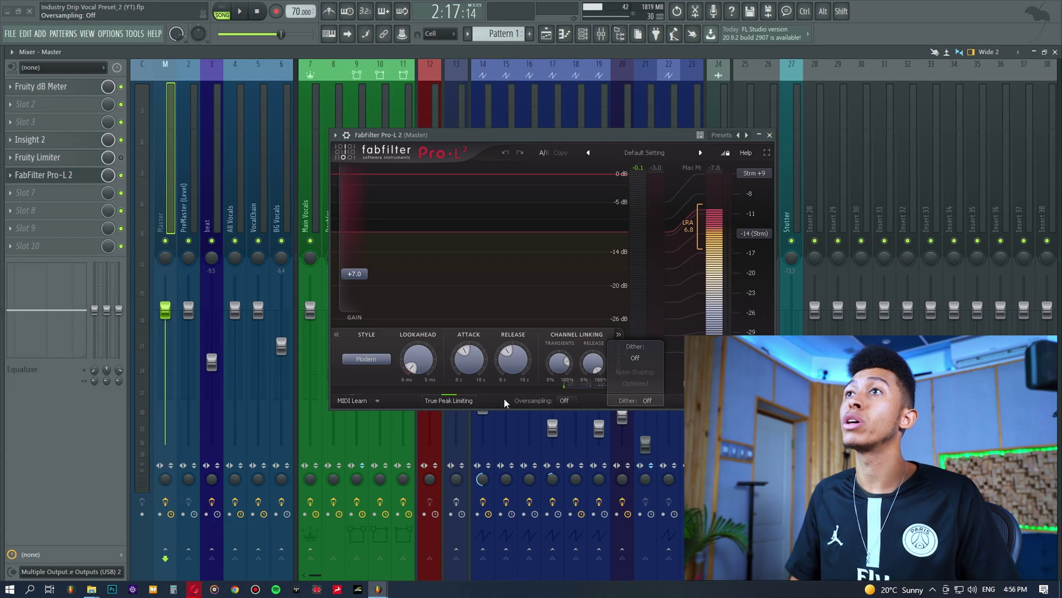
{"action": "left_click", "coordinate": [655, 403]}
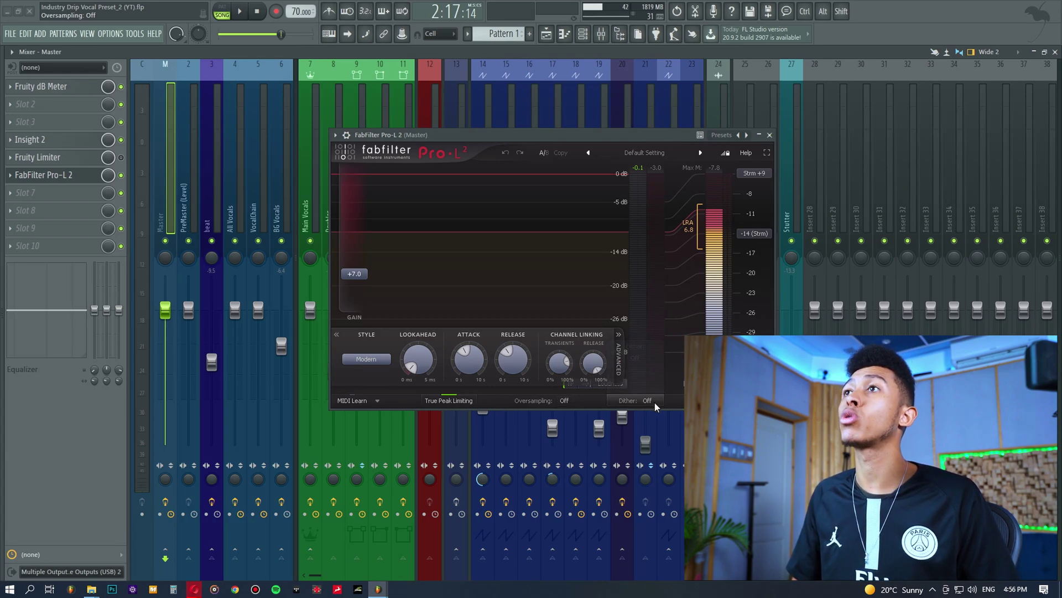
{"action": "left_click", "coordinate": [367, 359]}
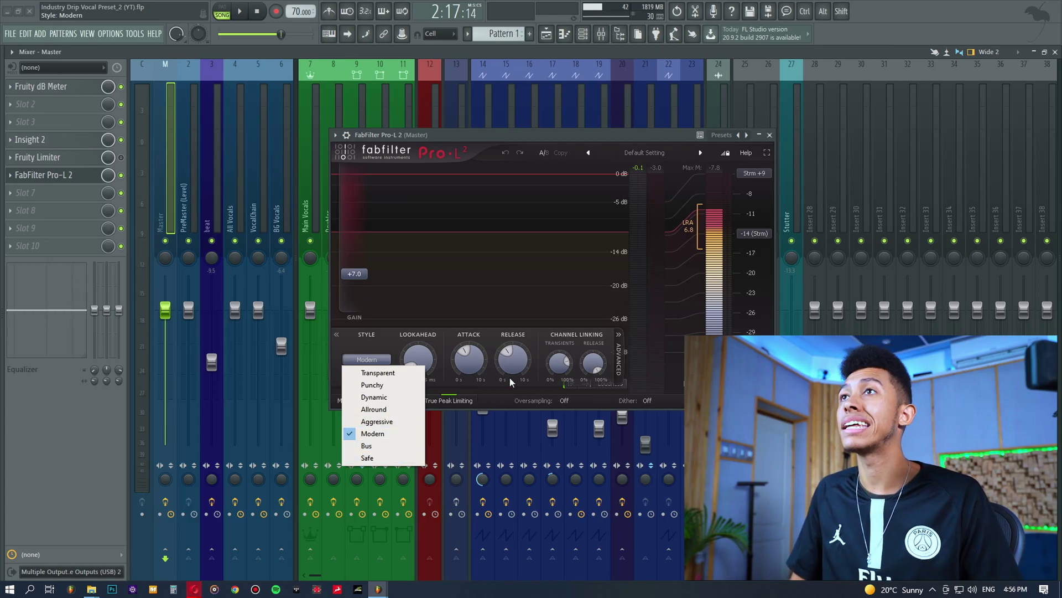
{"action": "left_click", "coordinate": [666, 400]}
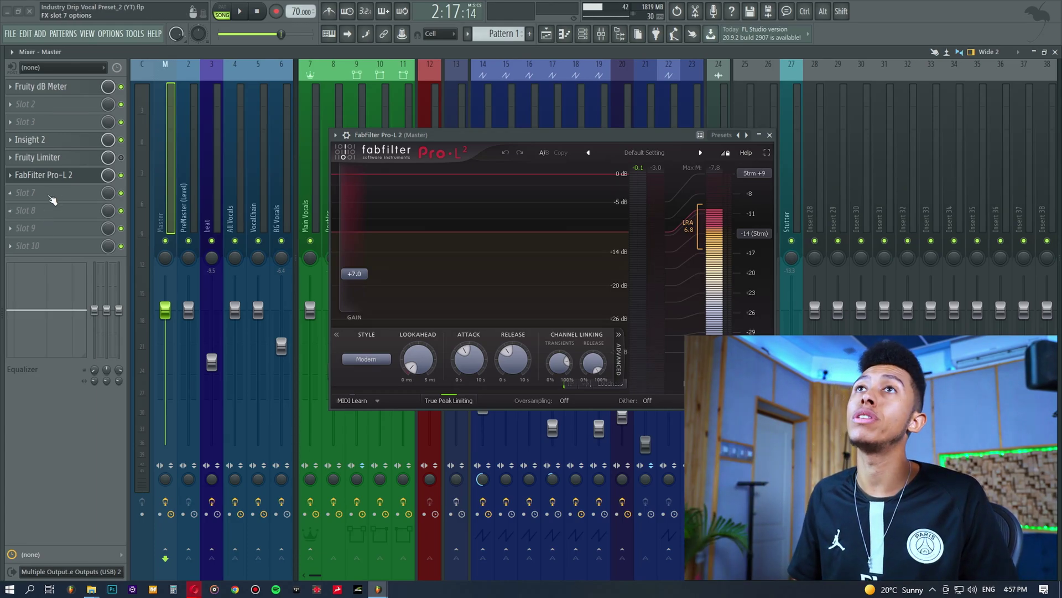
Step: Load the Waves L1+ Ultramaximizer Stereo into slot 7 of the Master track and reposition its window
{"action": "left_click", "coordinate": [50, 201]}
{"action": "mouse_move", "coordinate": [166, 455]}
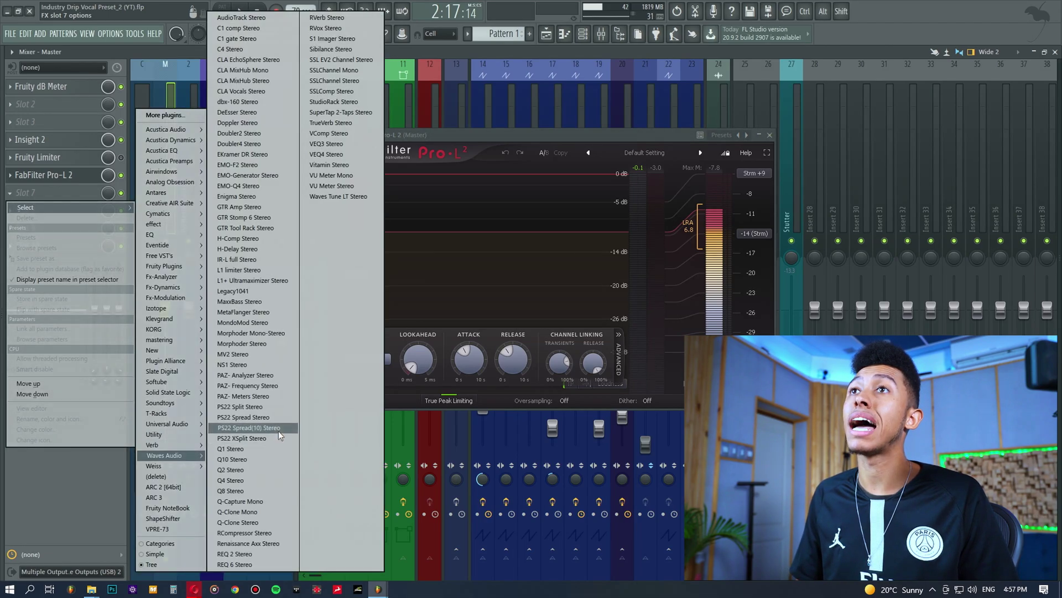
{"action": "left_click", "coordinate": [260, 281]}
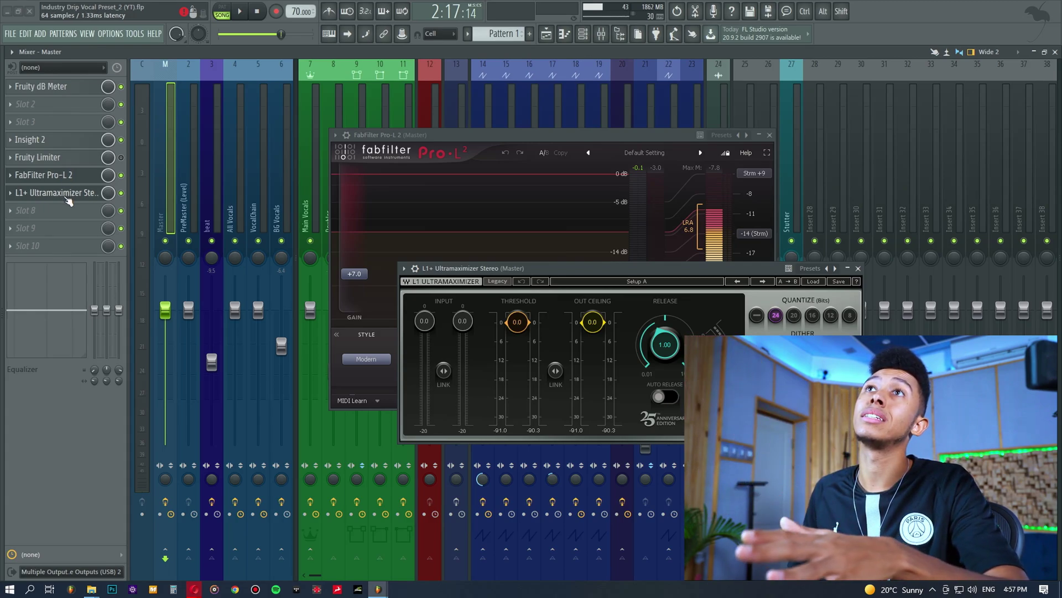
{"action": "left_click_drag", "start_coordinate": [459, 266], "coordinate": [359, 235]}
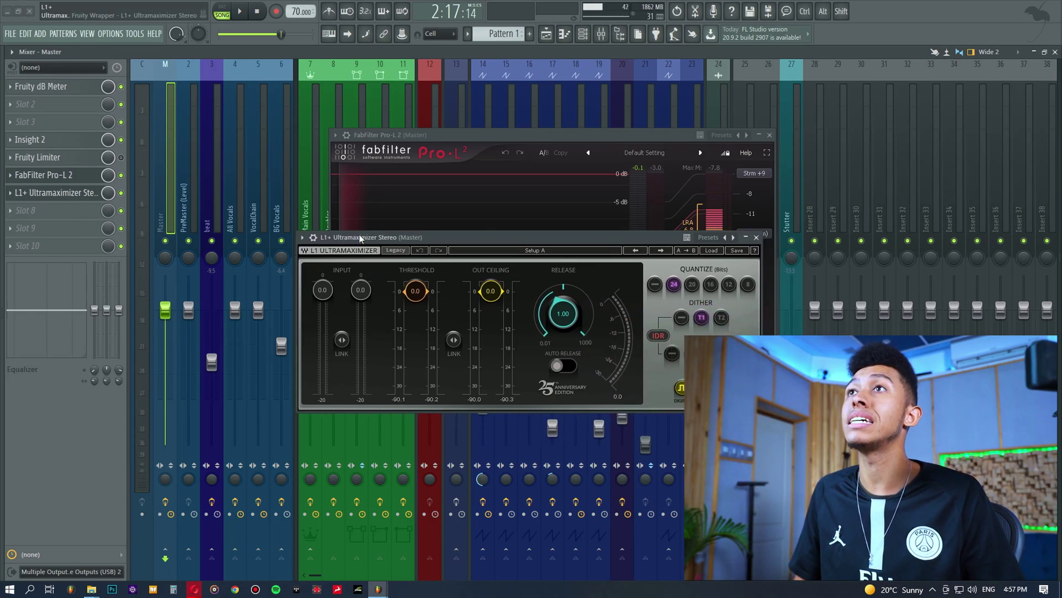
Step: Set the L1+ Ultramaximizer's out ceiling to -2.9 and threshold to -7.4, and turn its quantization off
{"action": "left_click_drag", "start_coordinate": [490, 291], "coordinate": [491, 295]}
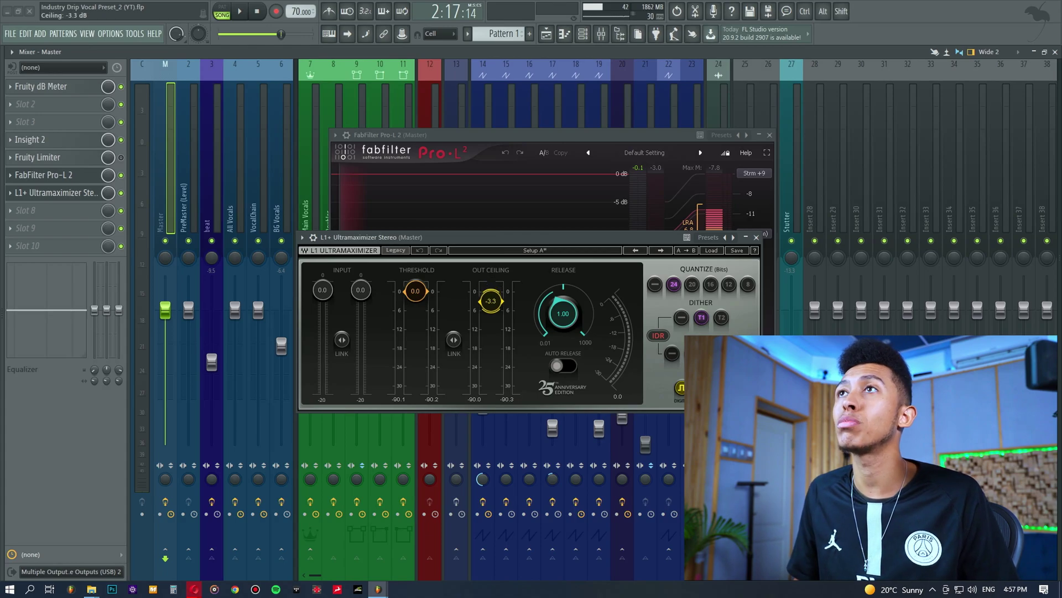
{"action": "left_click_drag", "start_coordinate": [415, 290], "coordinate": [415, 295]}
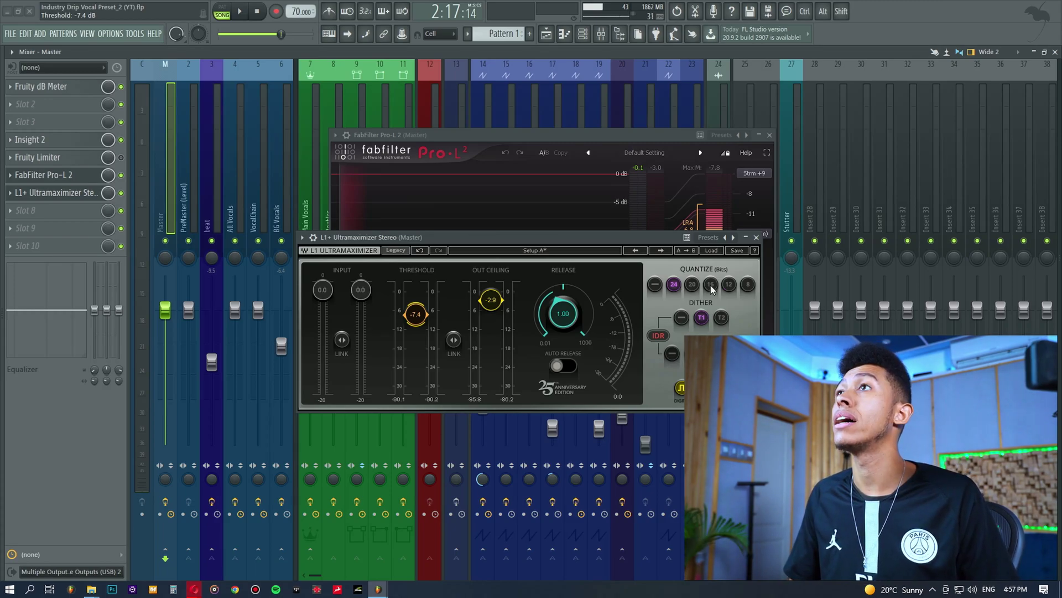
{"action": "left_click", "coordinate": [655, 284]}
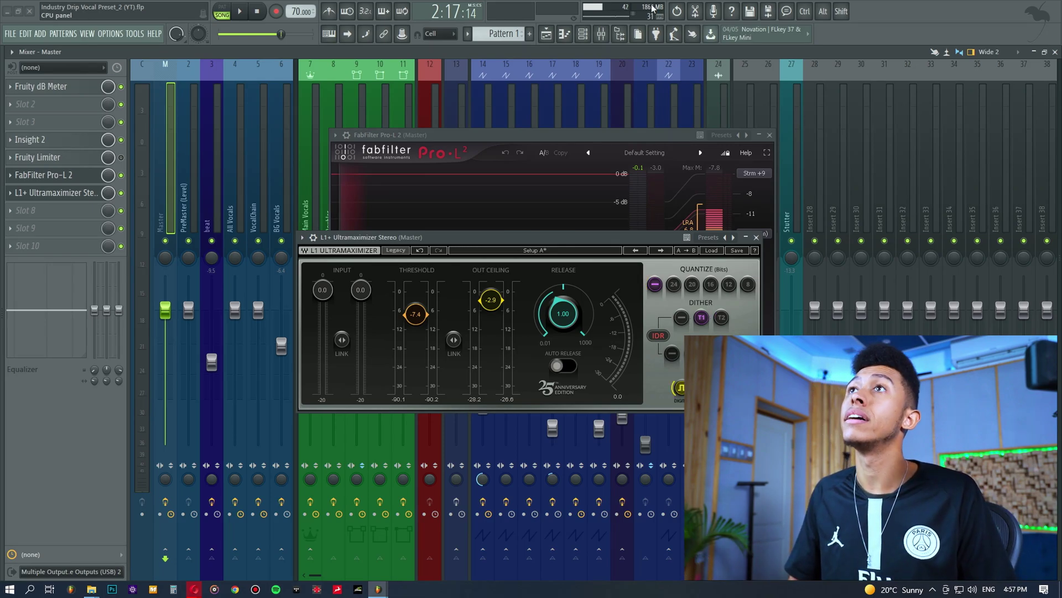
{"action": "mouse_move", "coordinate": [430, 236]}
{"action": "left_mouse_down"}
{"action": "mouse_move", "coordinate": [418, 241]}
{"action": "mouse_move", "coordinate": [431, 233]}
{"action": "left_mouse_up"}
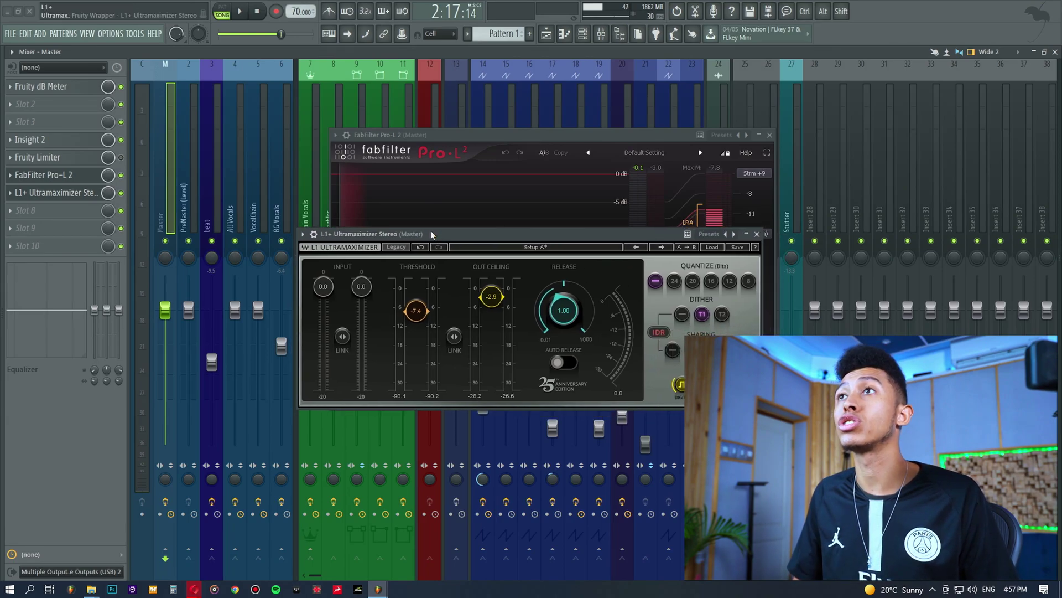